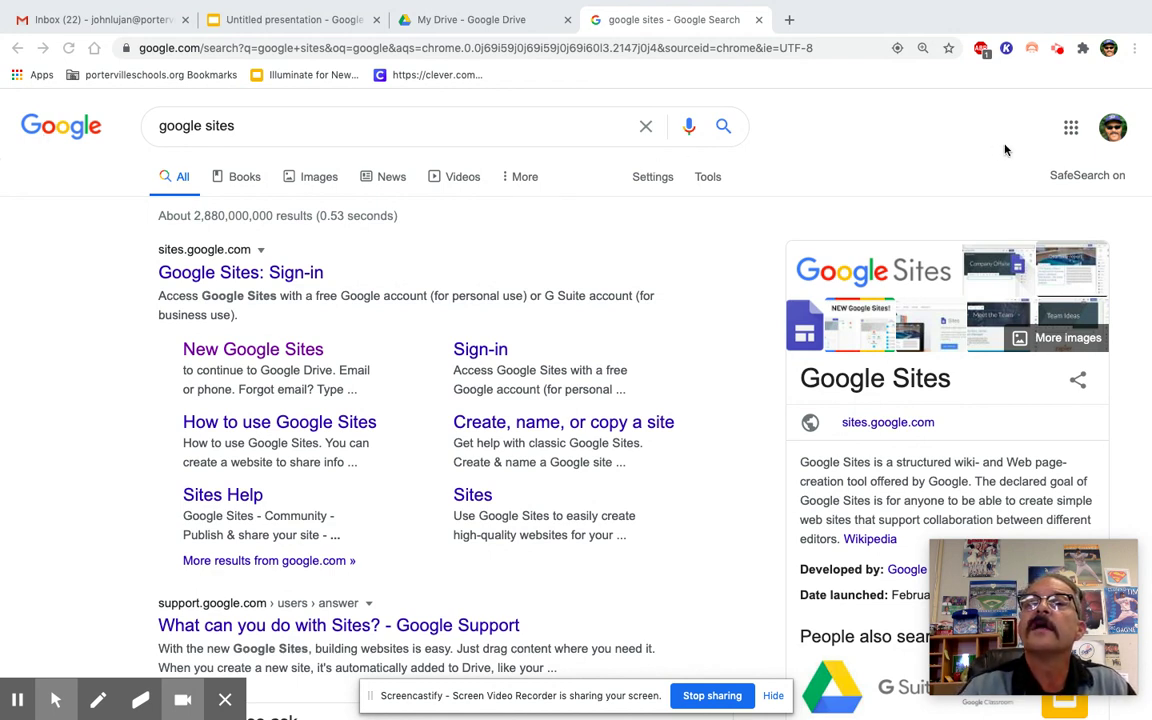
Step: Open the new version of Google Sites and start a new site from the Class template
click(1070, 128)
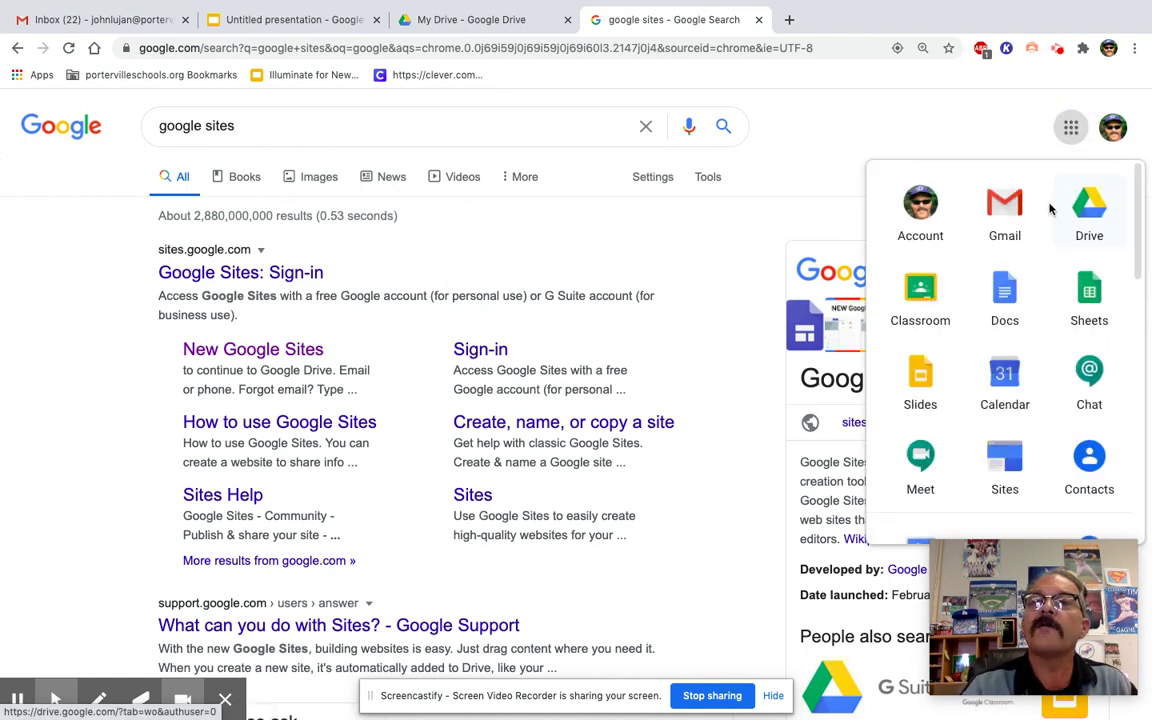
click(1005, 462)
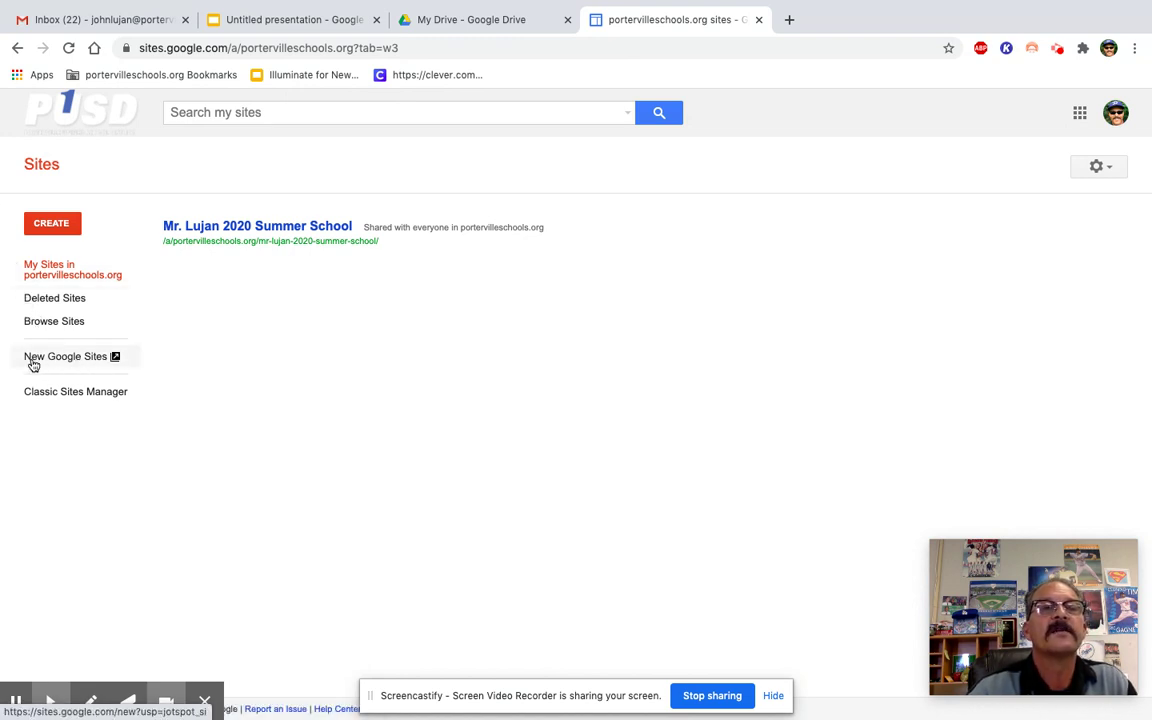
click(115, 359)
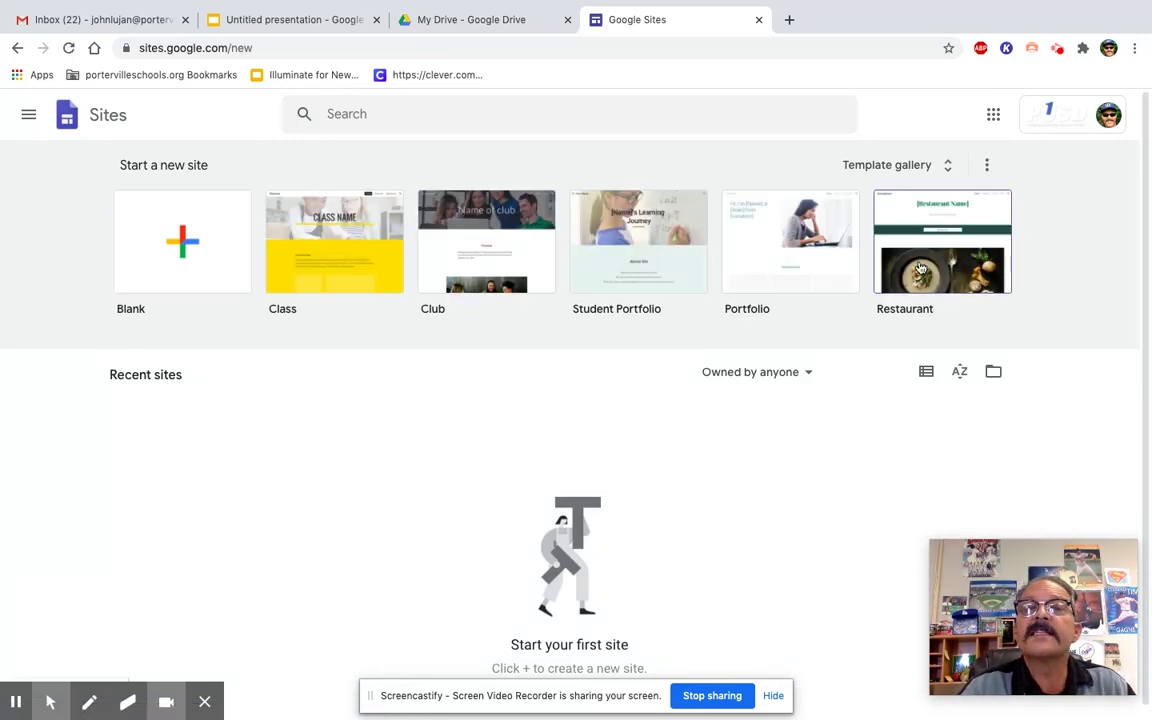
click(313, 274)
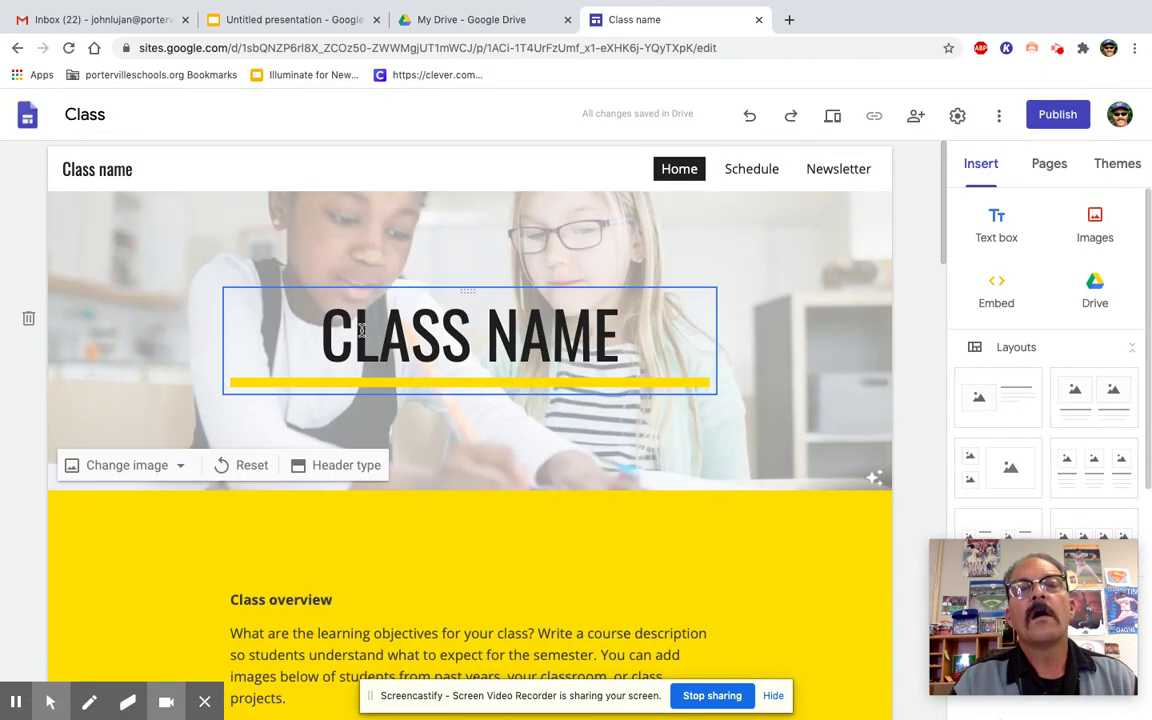
Step: Replace the CLASS NAME title in the home page header with MATH 2020-2021
click(357, 325)
triple_click(357, 325)
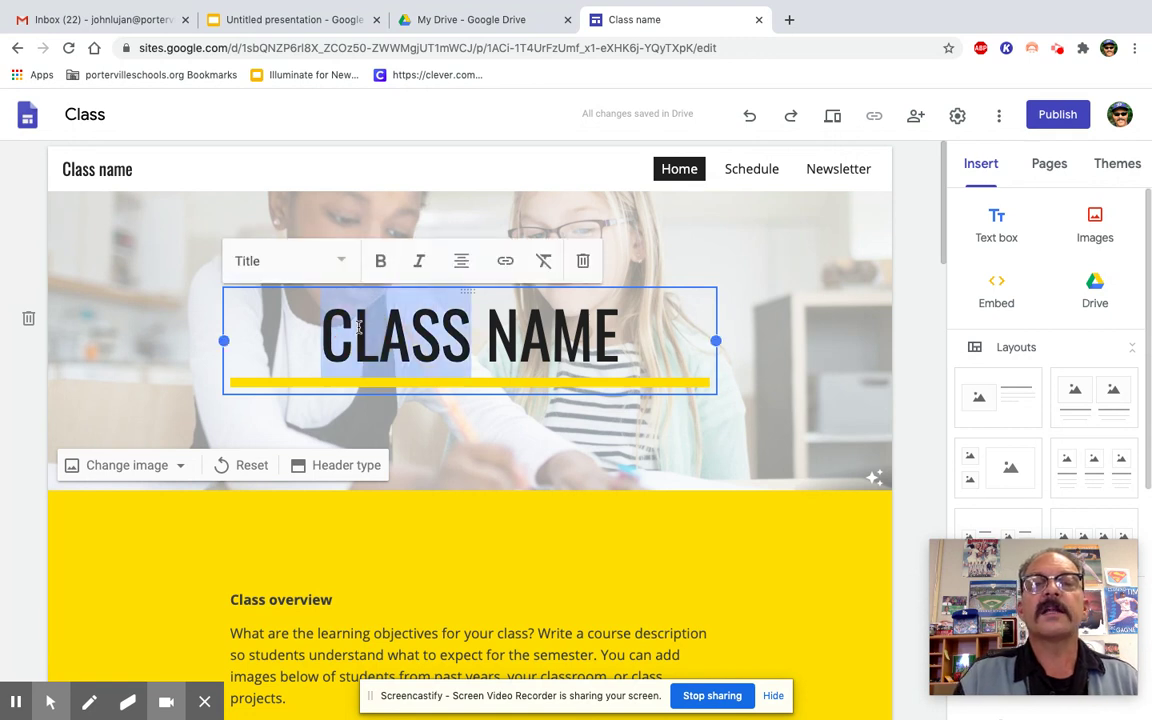
text(MA)
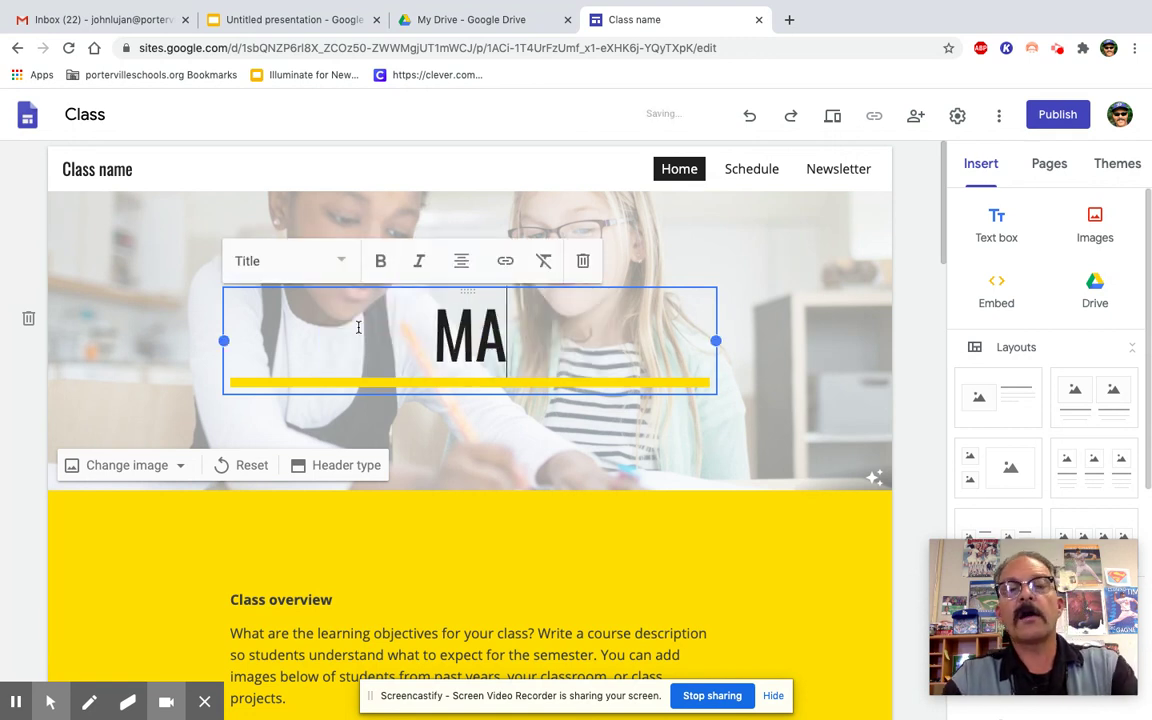
text(TH 20)
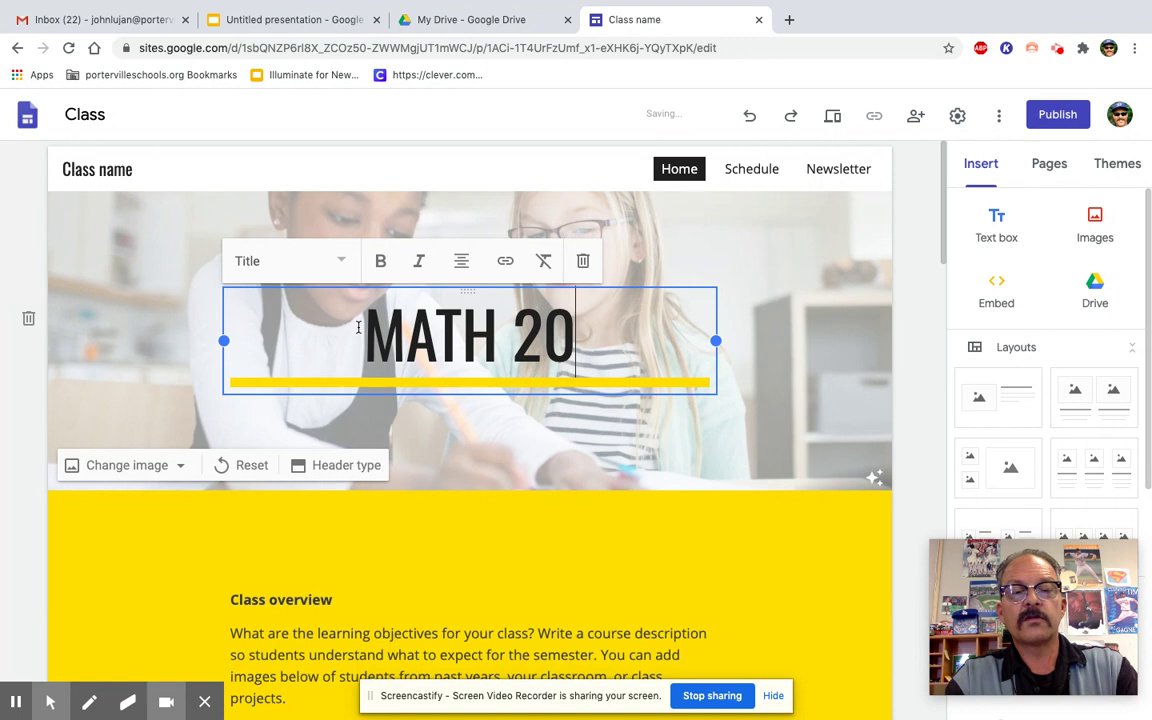
text(20)
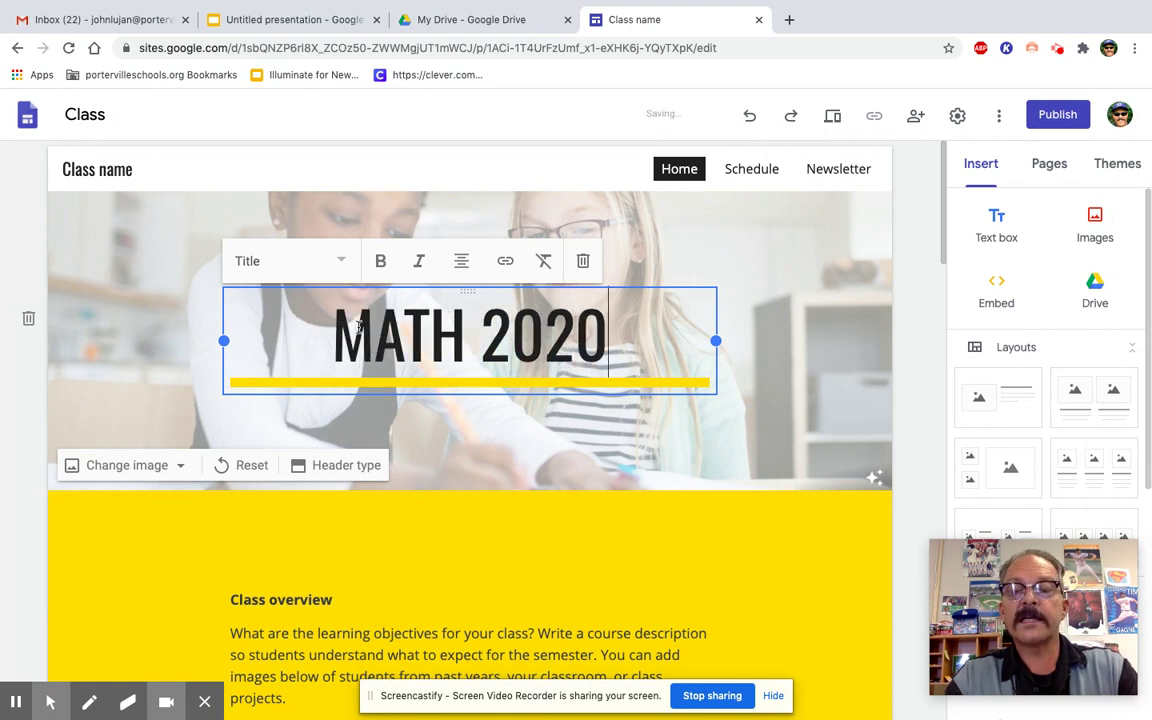
text(-20)
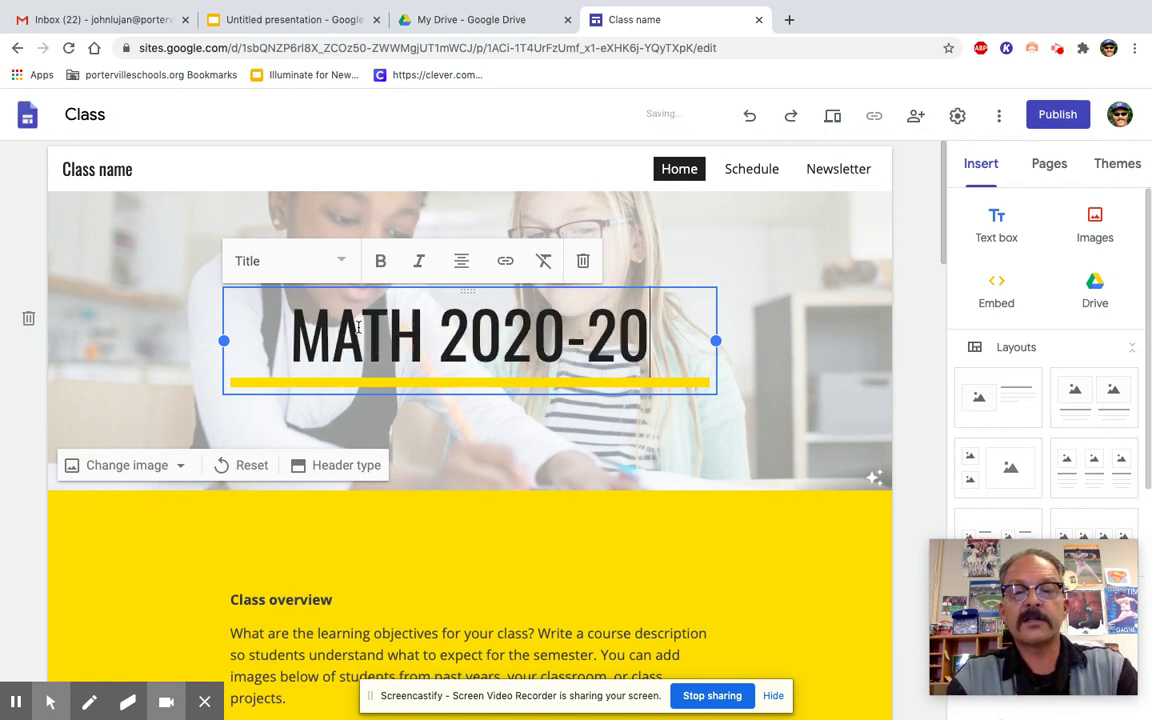
text(21)
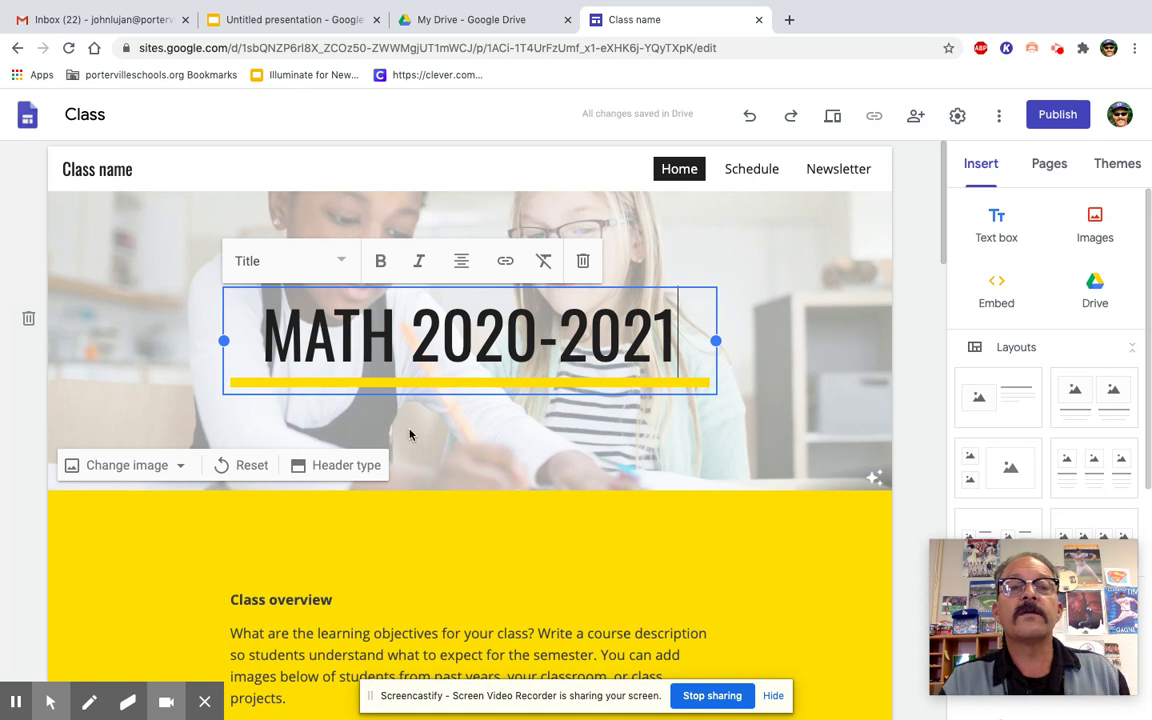
click(410, 434)
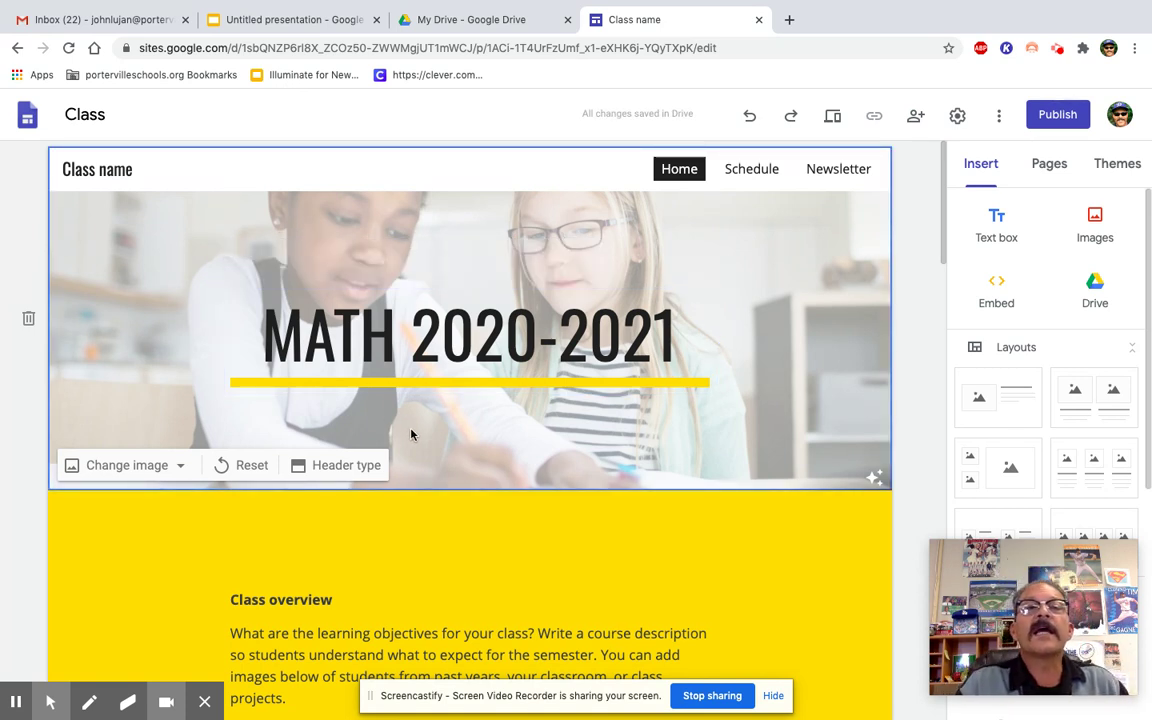
click(100, 163)
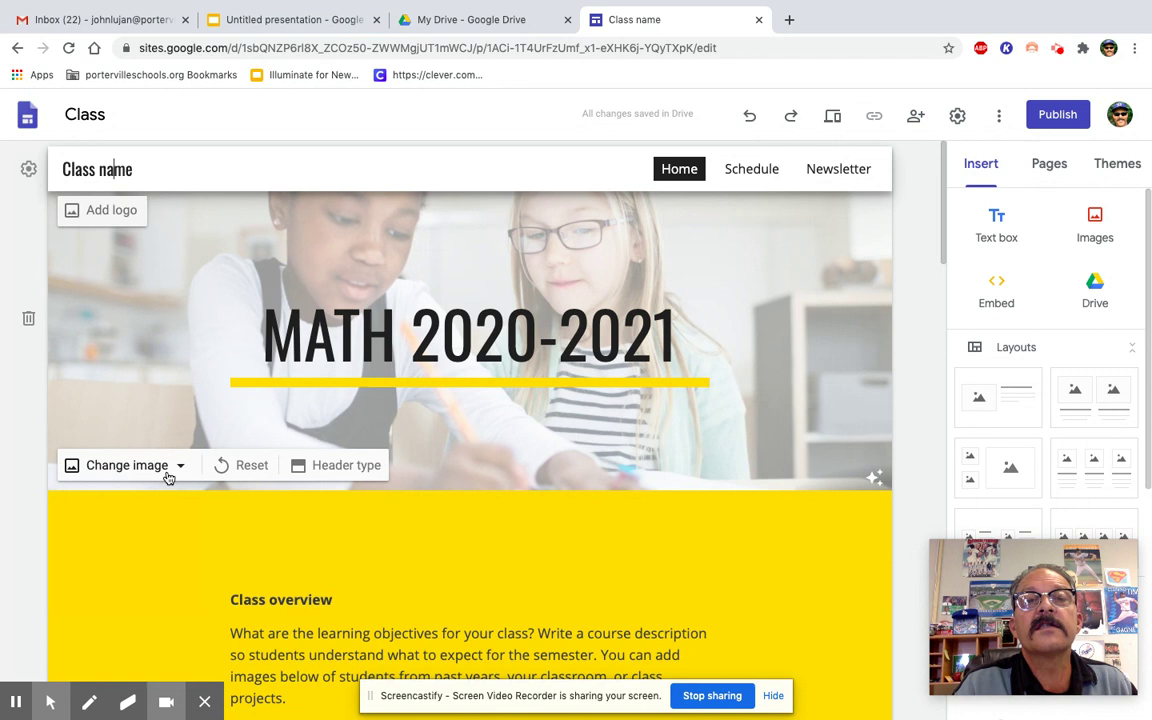
Step: Change the header background to the backyard bubble photo from the August 10, 2020 album in your own albums
click(166, 476)
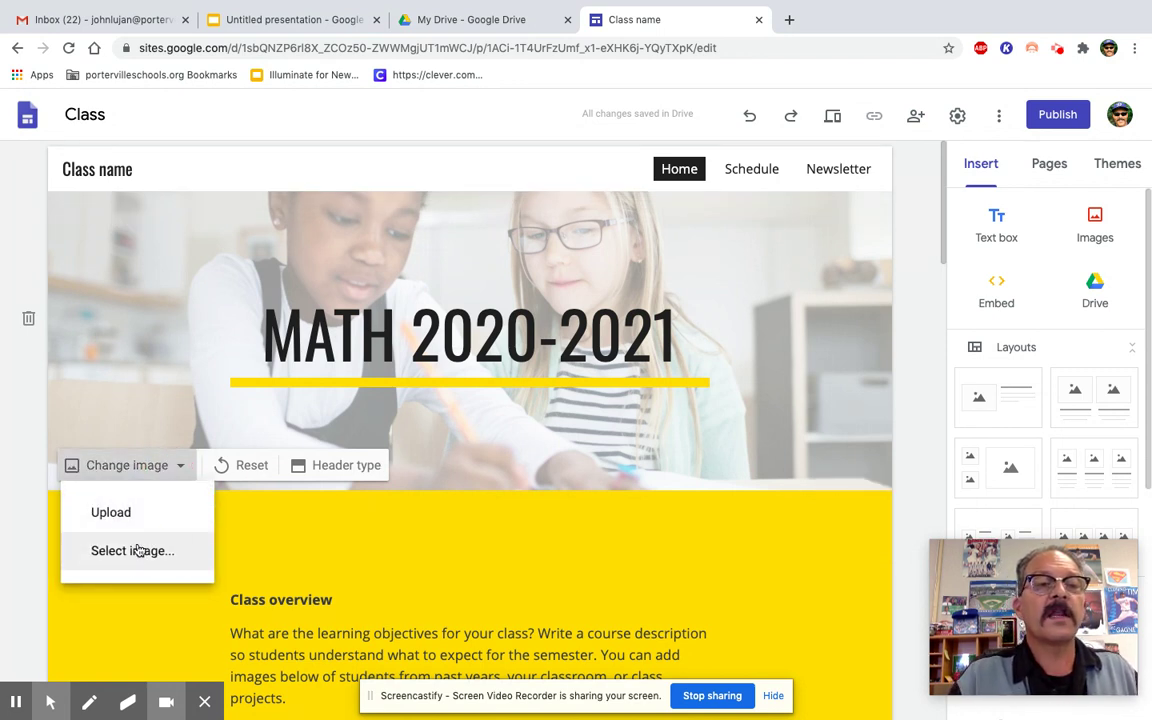
click(138, 550)
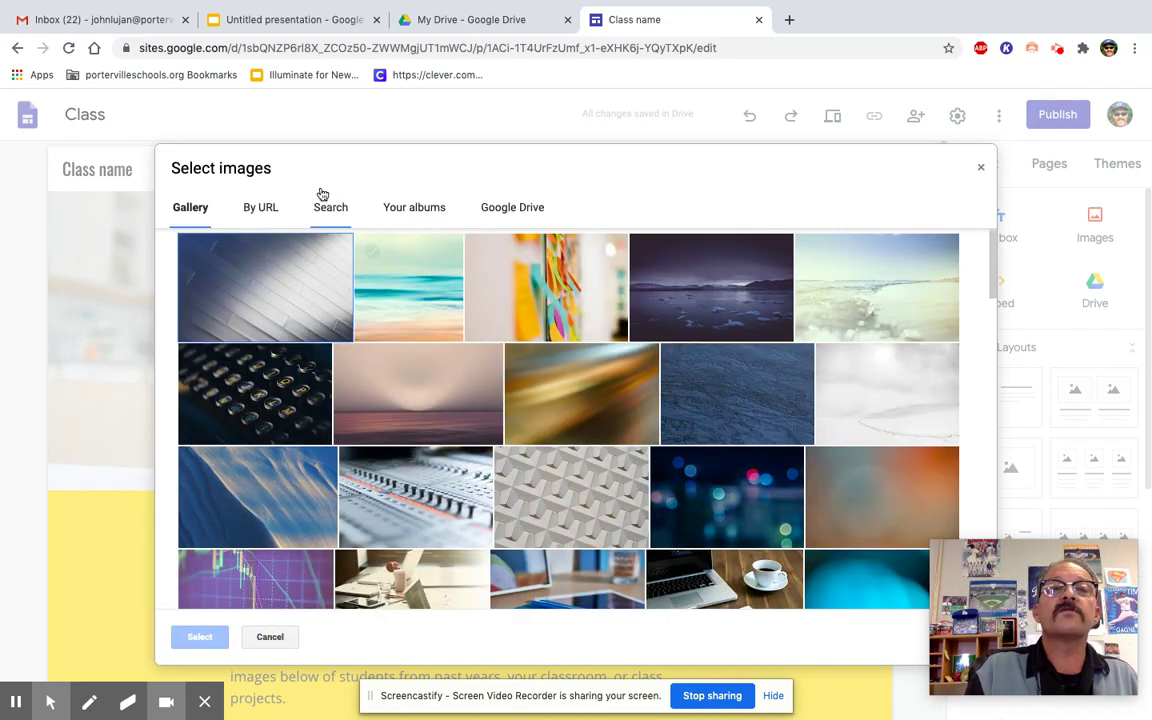
click(395, 206)
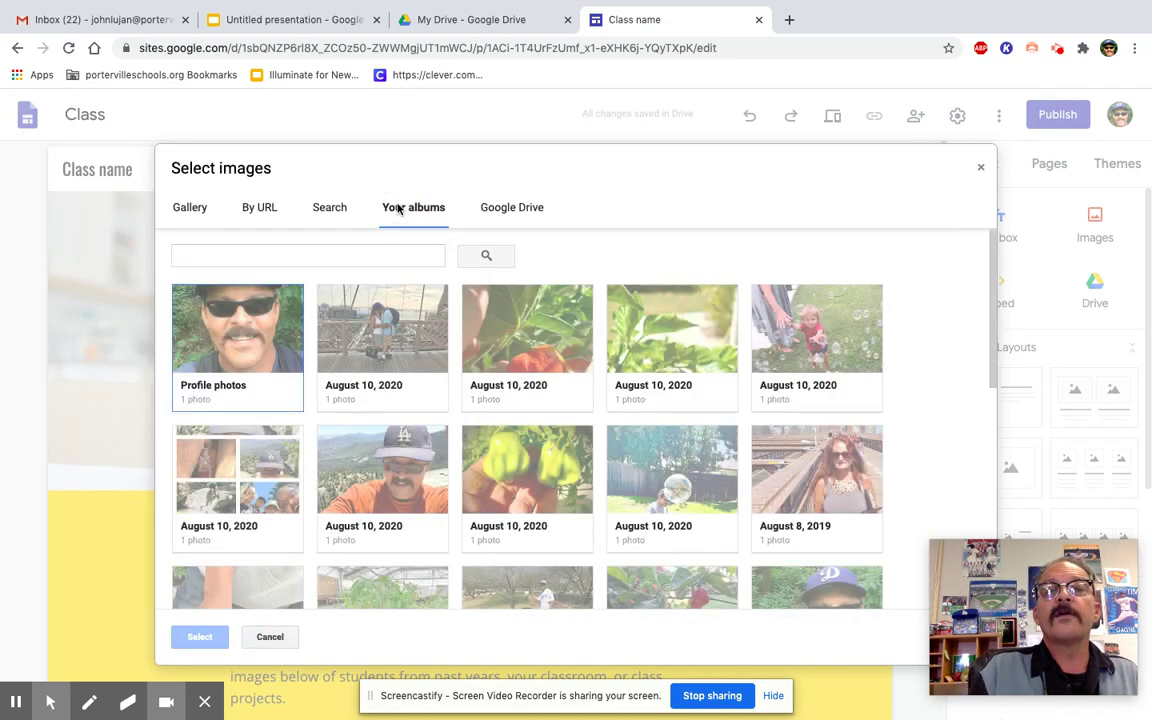
scroll(503, 342, down, 1)
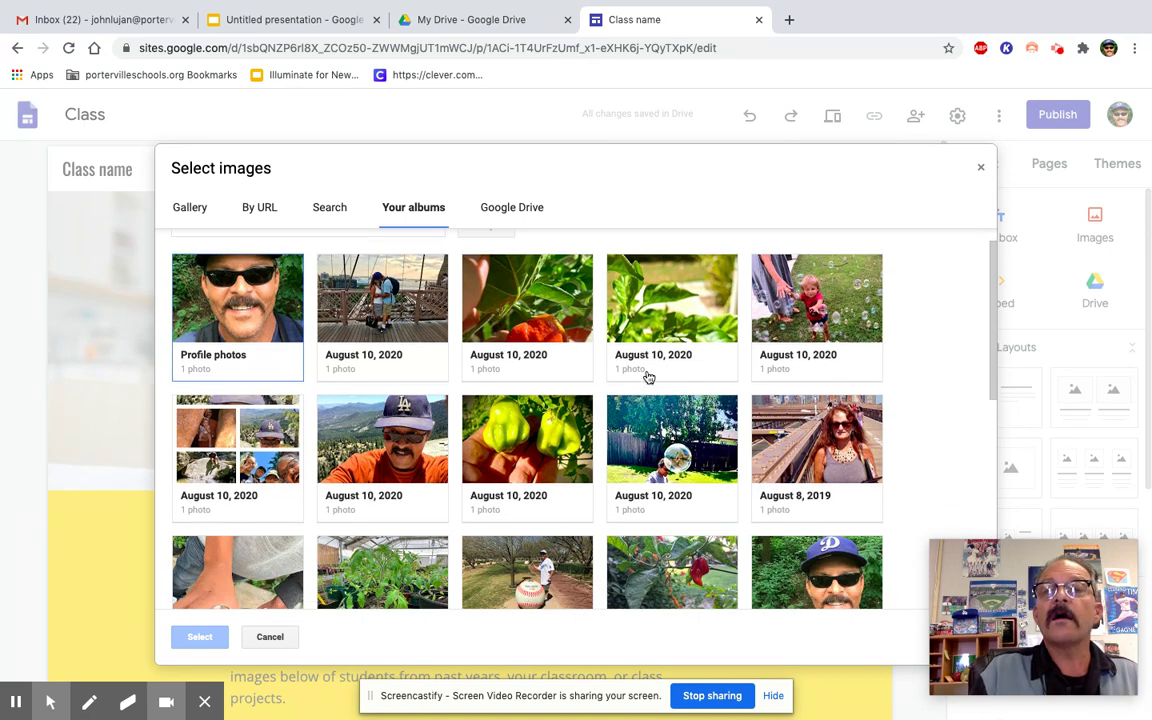
click(660, 440)
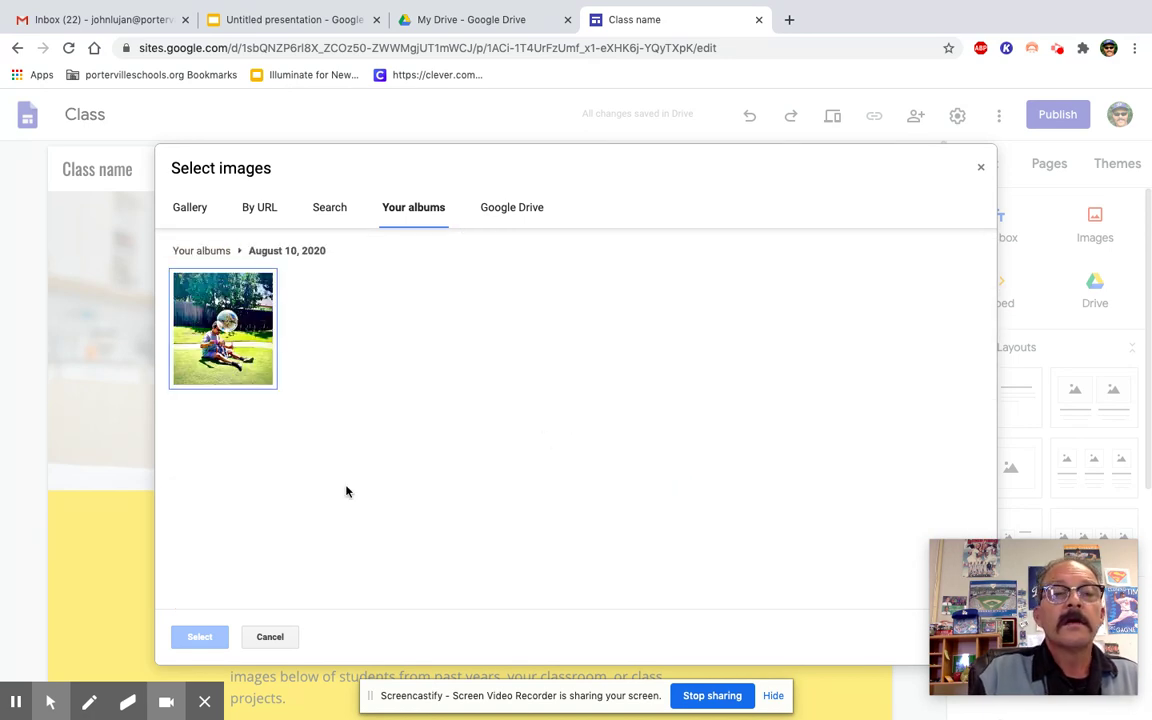
click(196, 304)
click(200, 637)
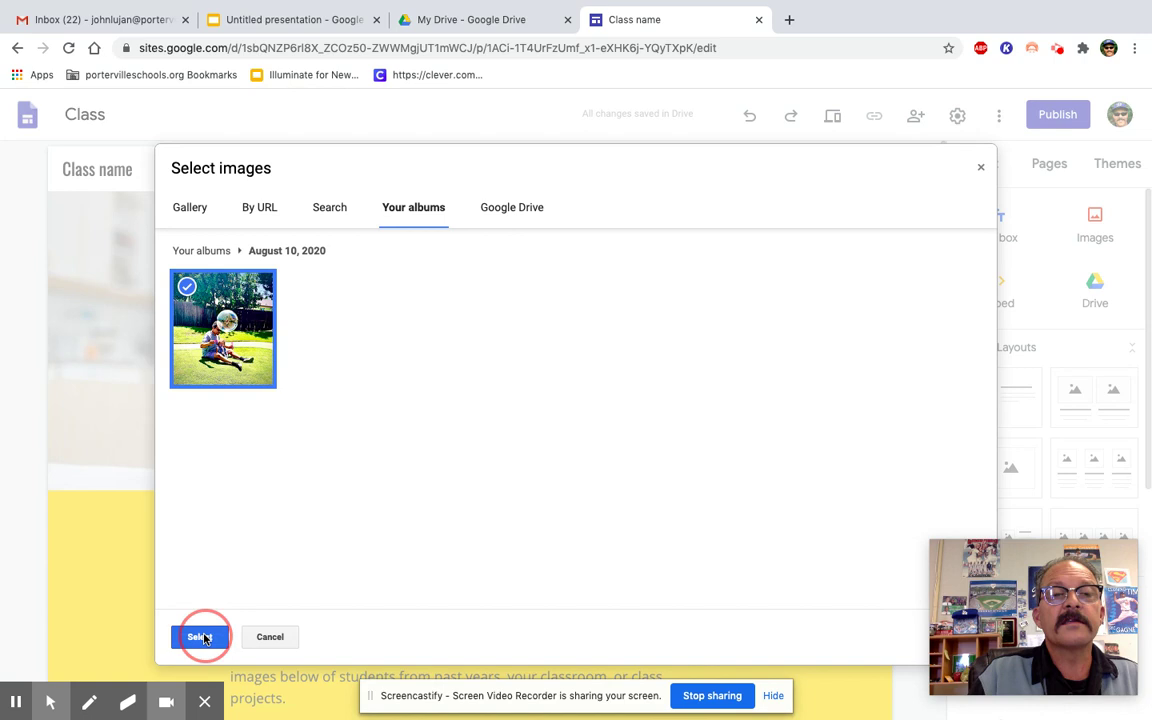
Step: Fill the smaller image placeholder below the Class overview text with the wooden bridge photo from recent Google Drive images
scroll(204, 639, down, 2)
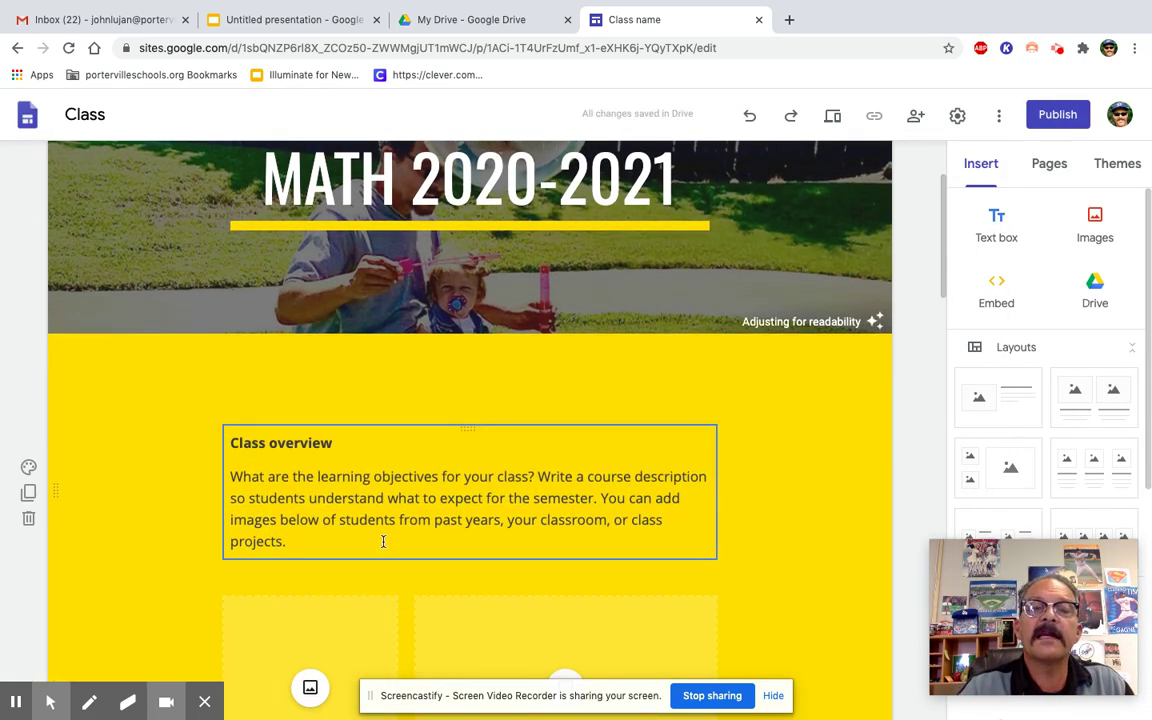
scroll(383, 541, down, 1)
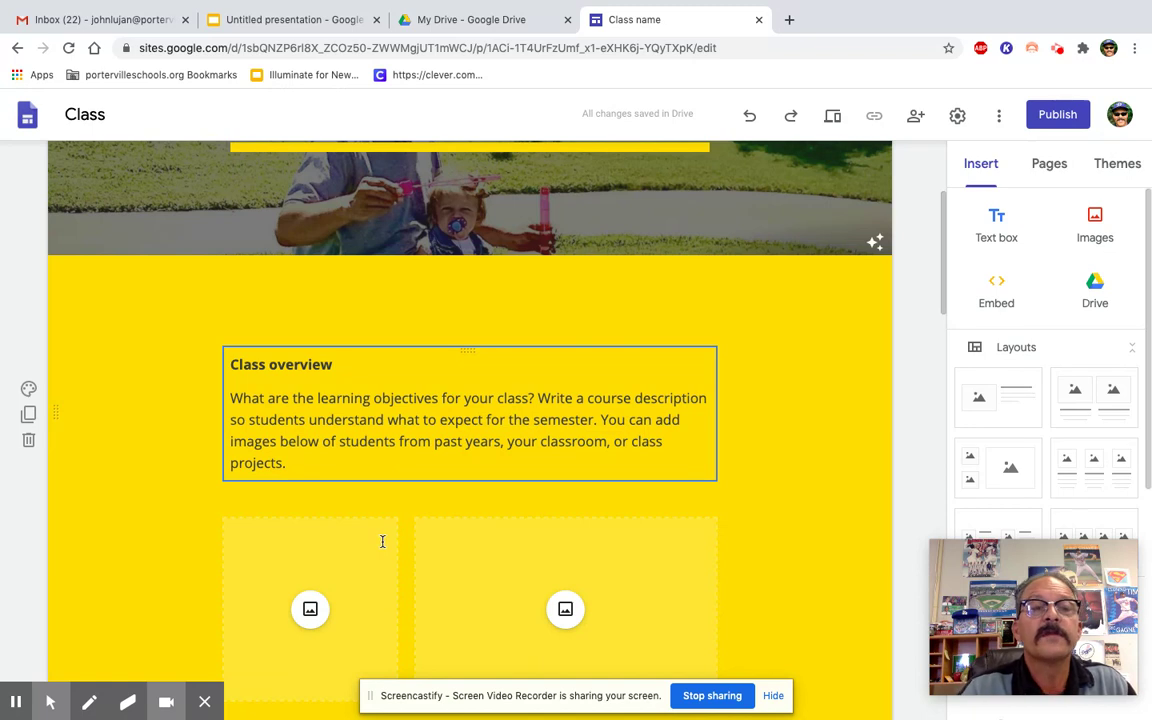
scroll(330, 555, down, 1)
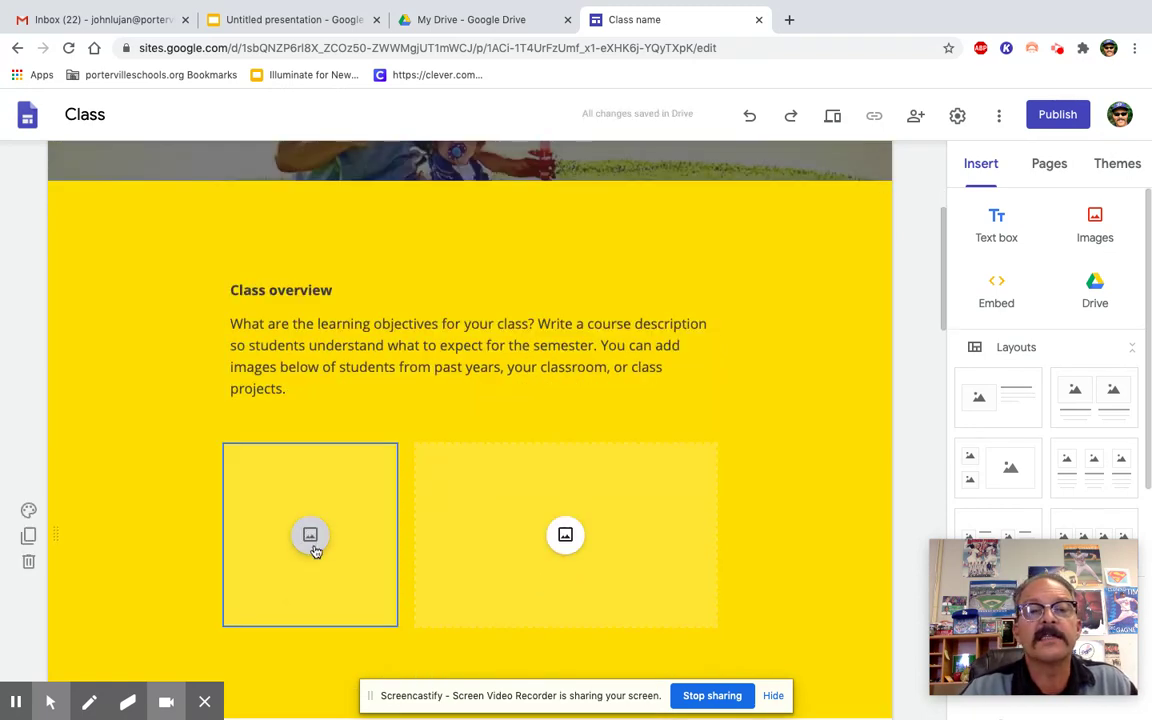
click(310, 535)
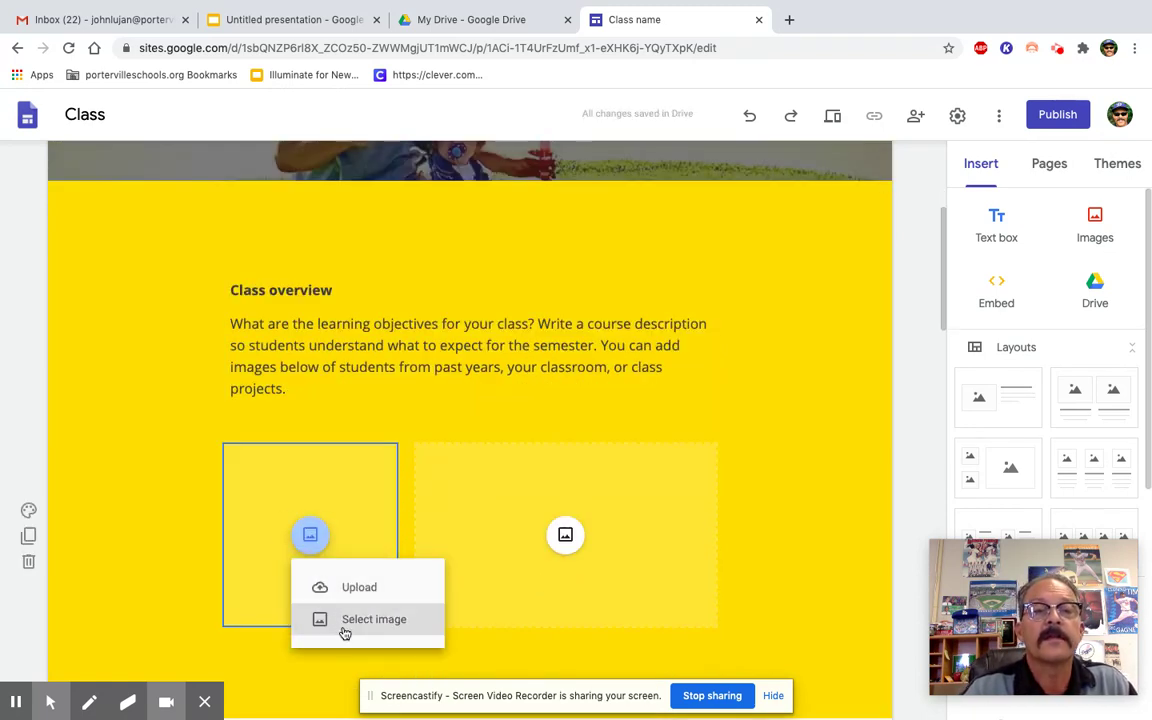
click(348, 622)
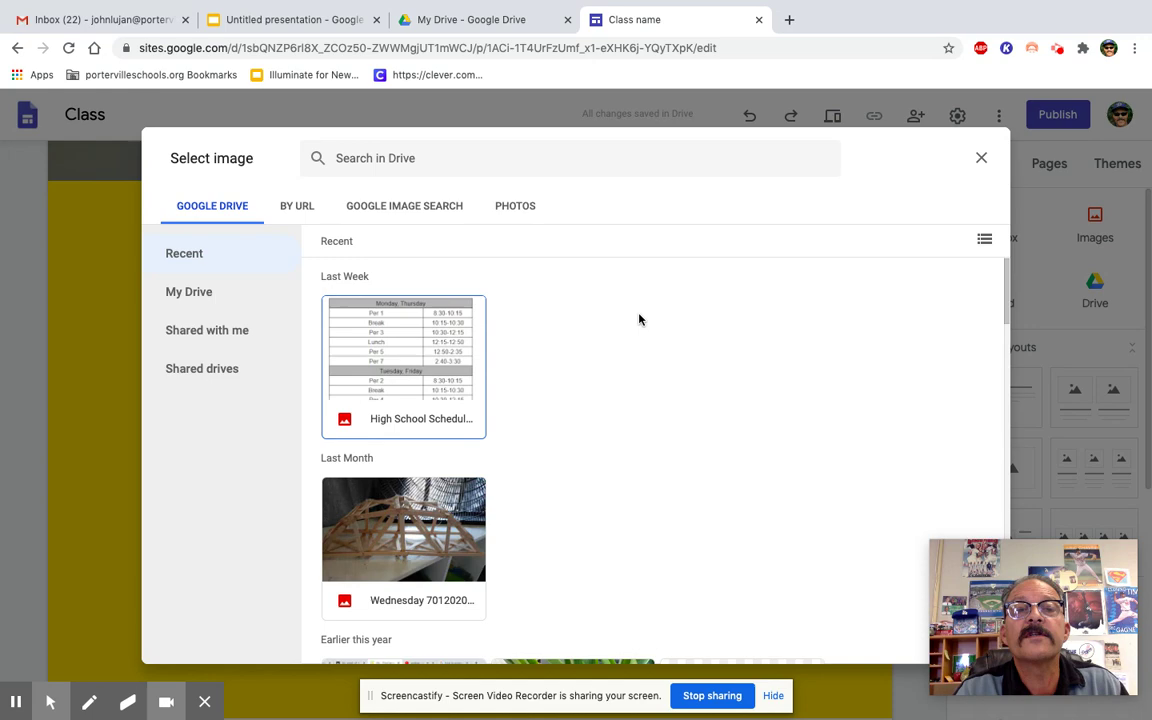
scroll(632, 386, down, 5)
scroll(632, 386, down, 3)
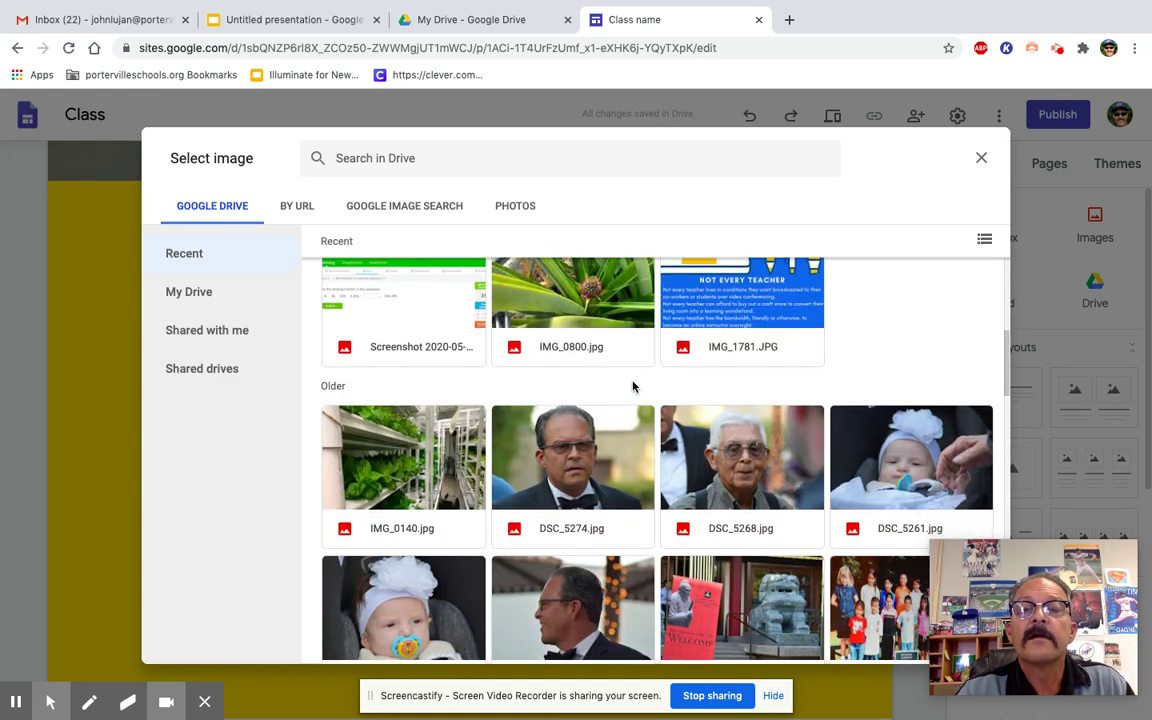
scroll(632, 386, up, 4)
scroll(632, 386, up, 3)
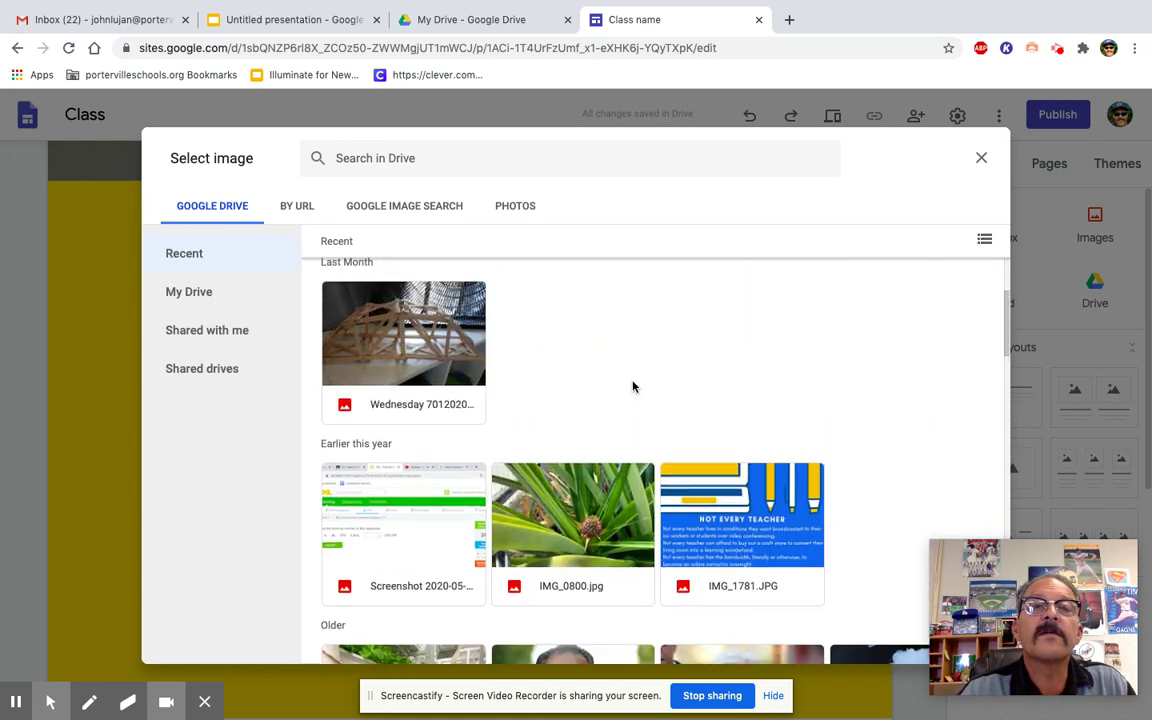
click(390, 445)
double_click(390, 445)
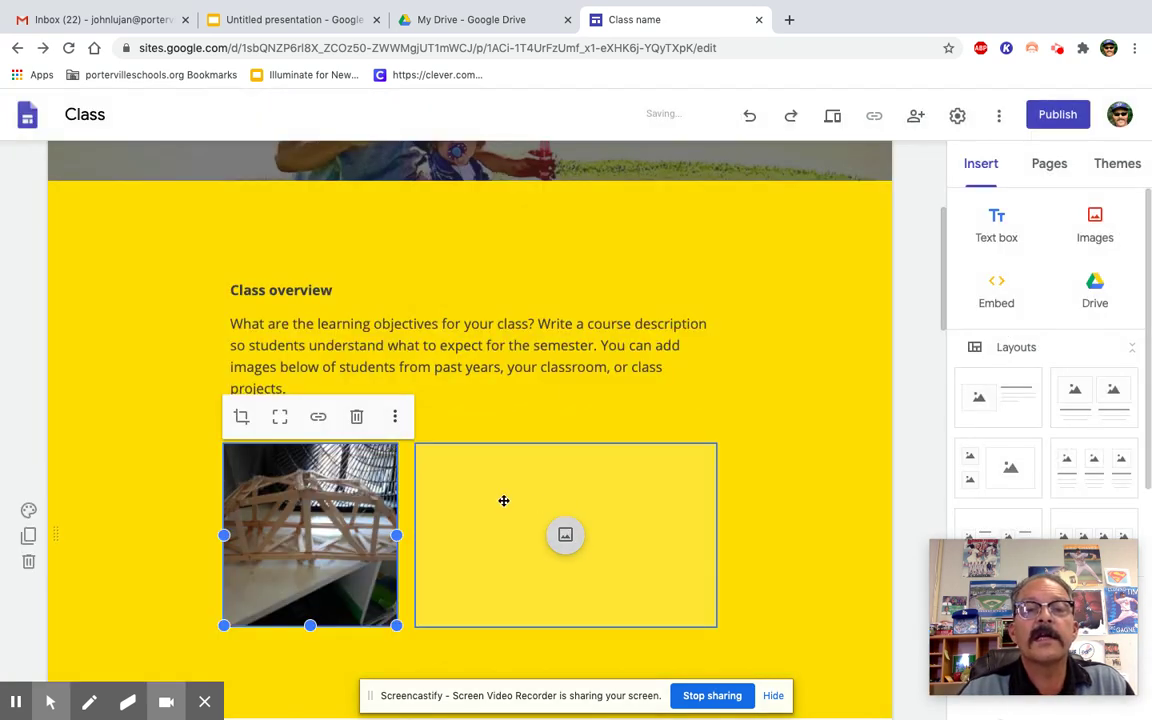
Step: Fill the wider image placeholder beside the bridge photo with DSC_5618.jpg from Google Drive
click(504, 499)
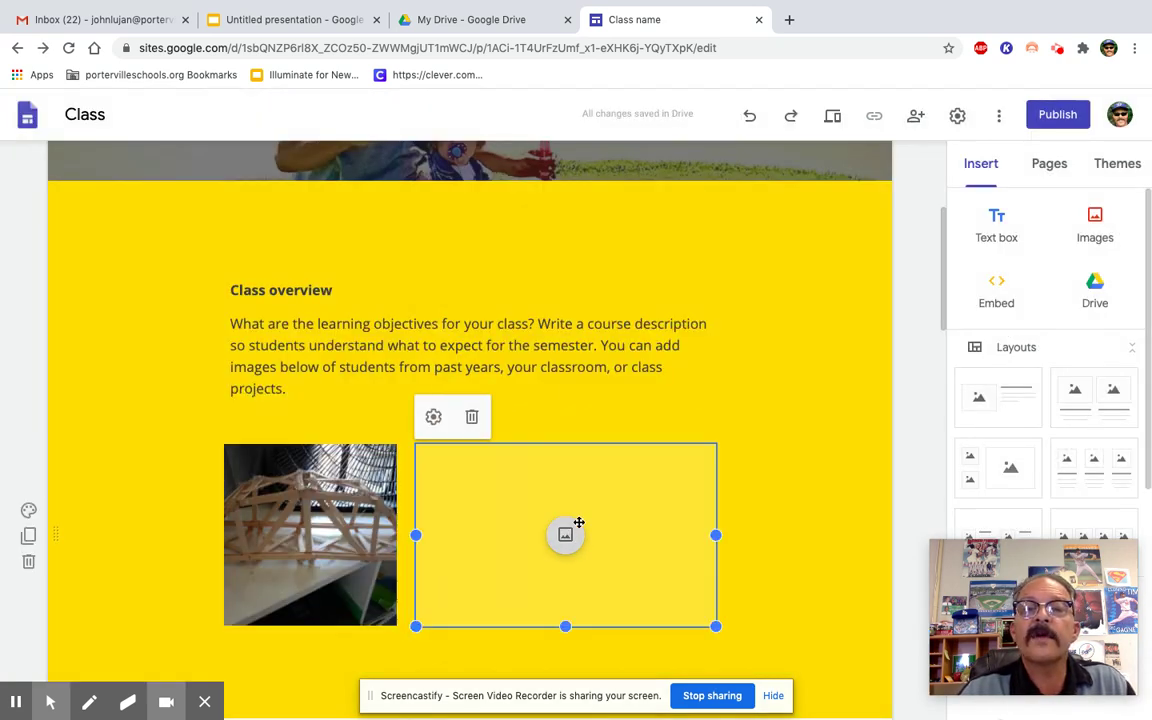
scroll(516, 559, down, 1)
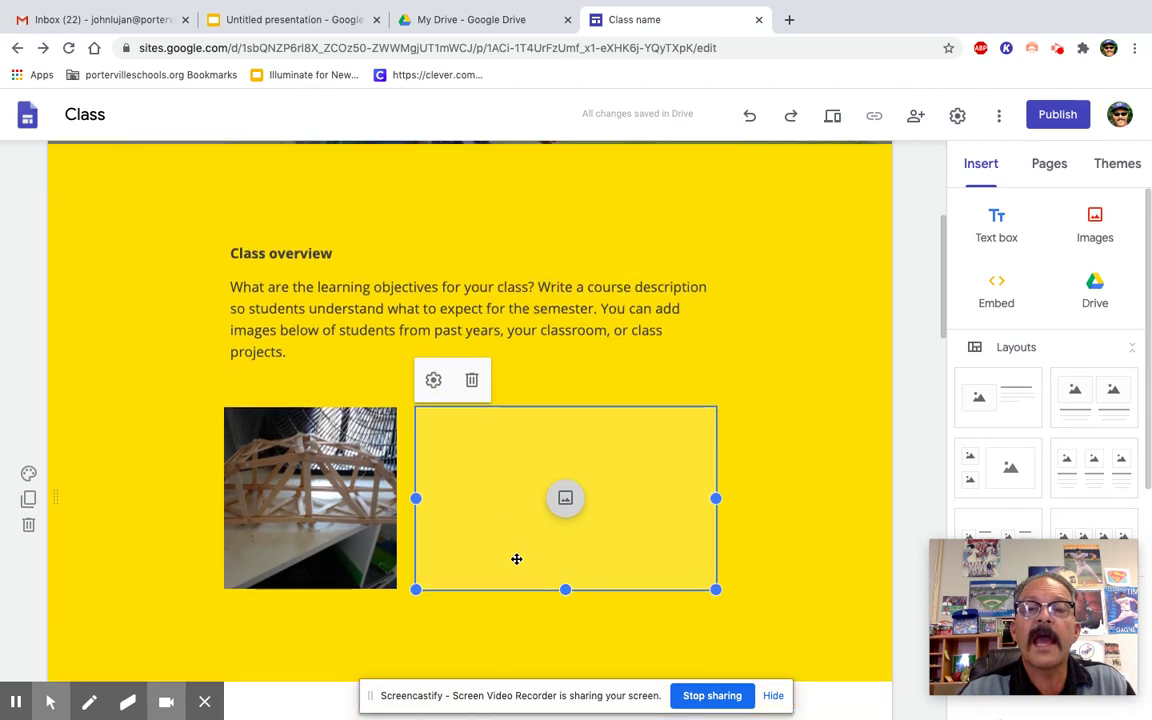
click(566, 500)
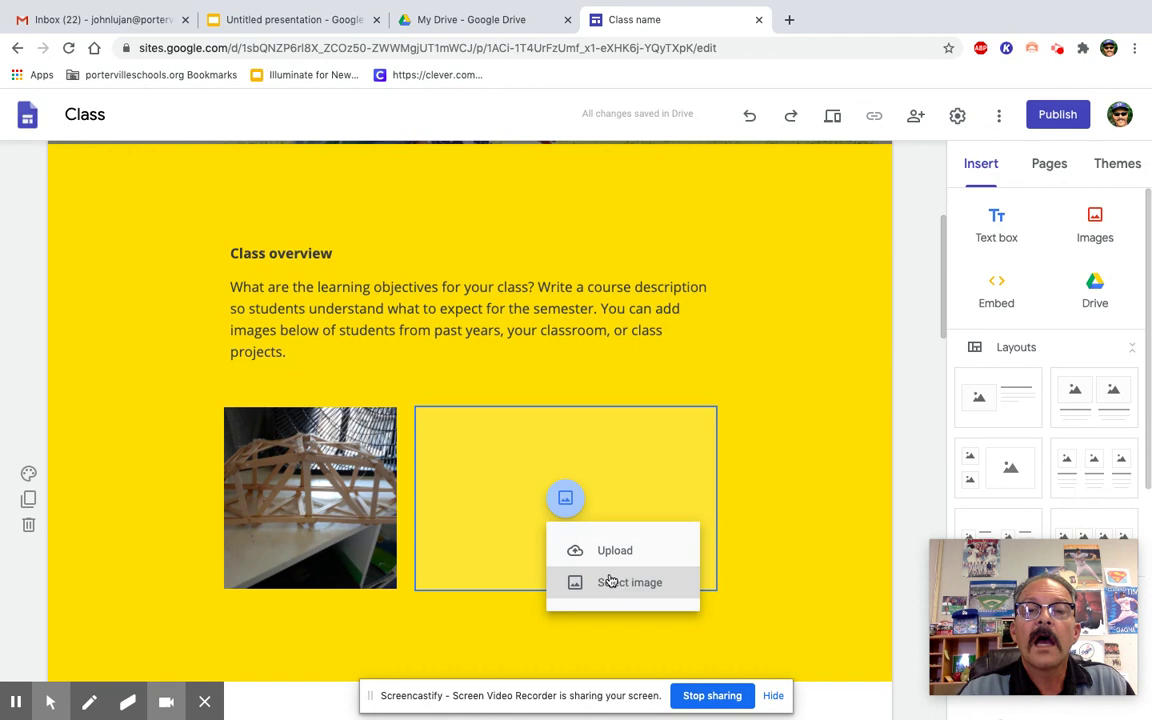
click(611, 581)
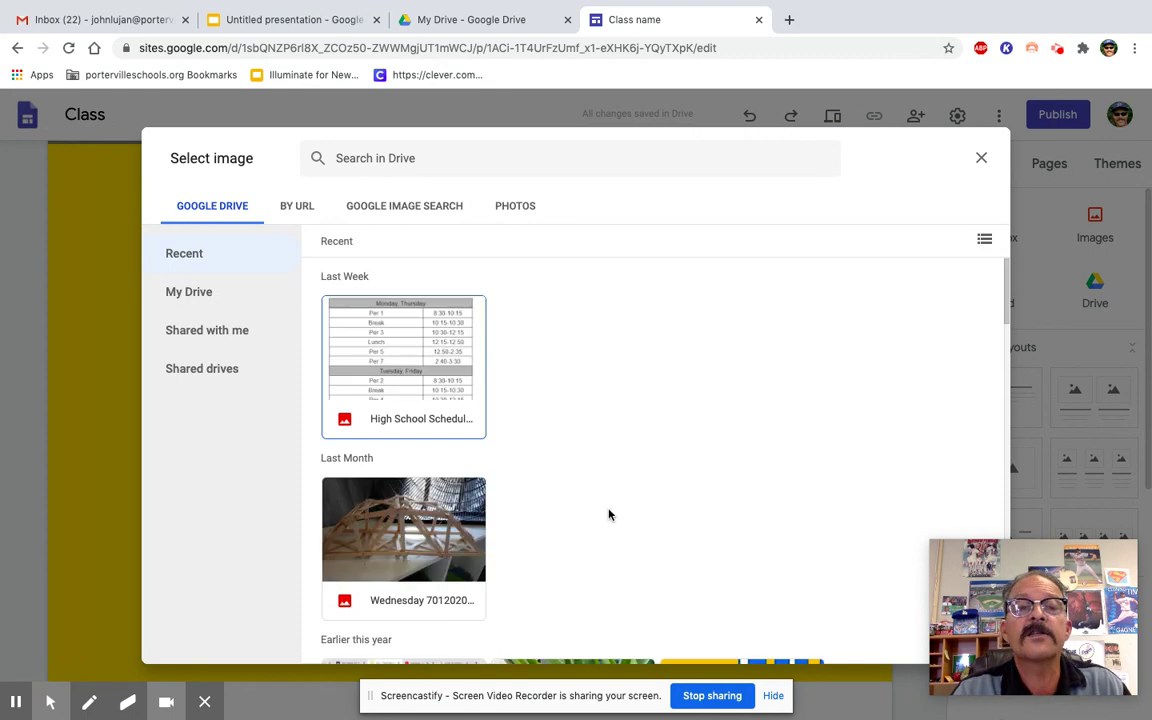
scroll(612, 503, down, 10)
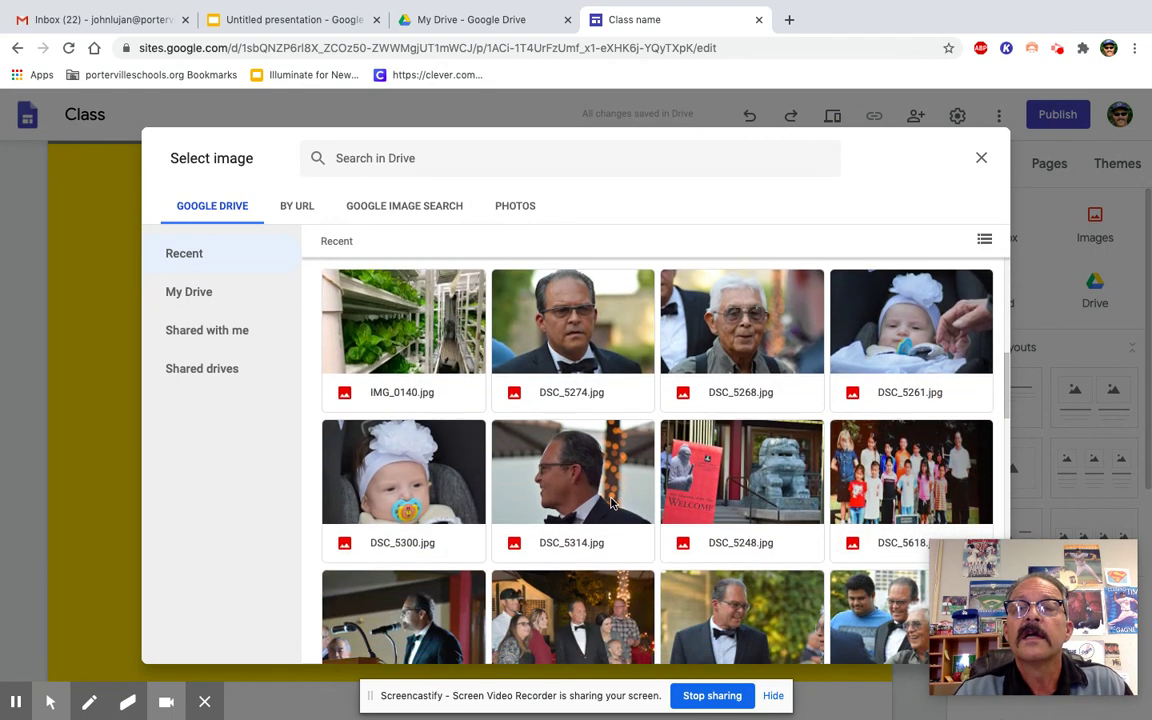
double_click(872, 438)
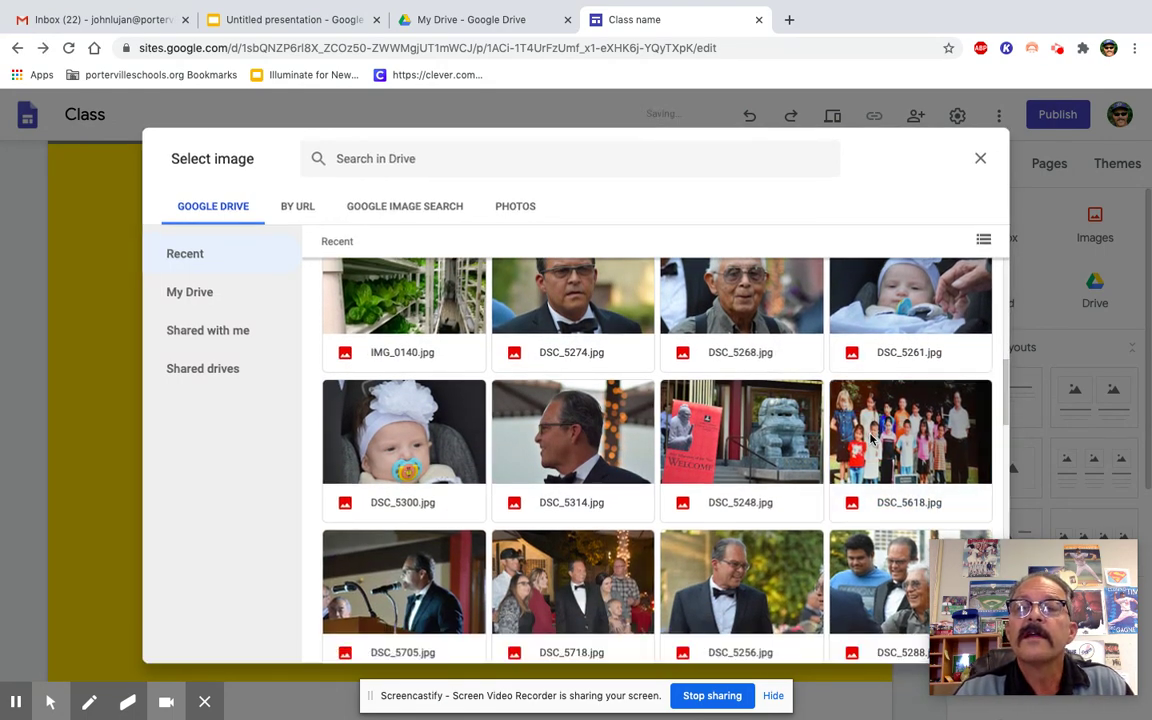
Step: Move the class group photo out of the yellow section to directly above the raised-hands photo in the section below
scroll(861, 406, down, 5)
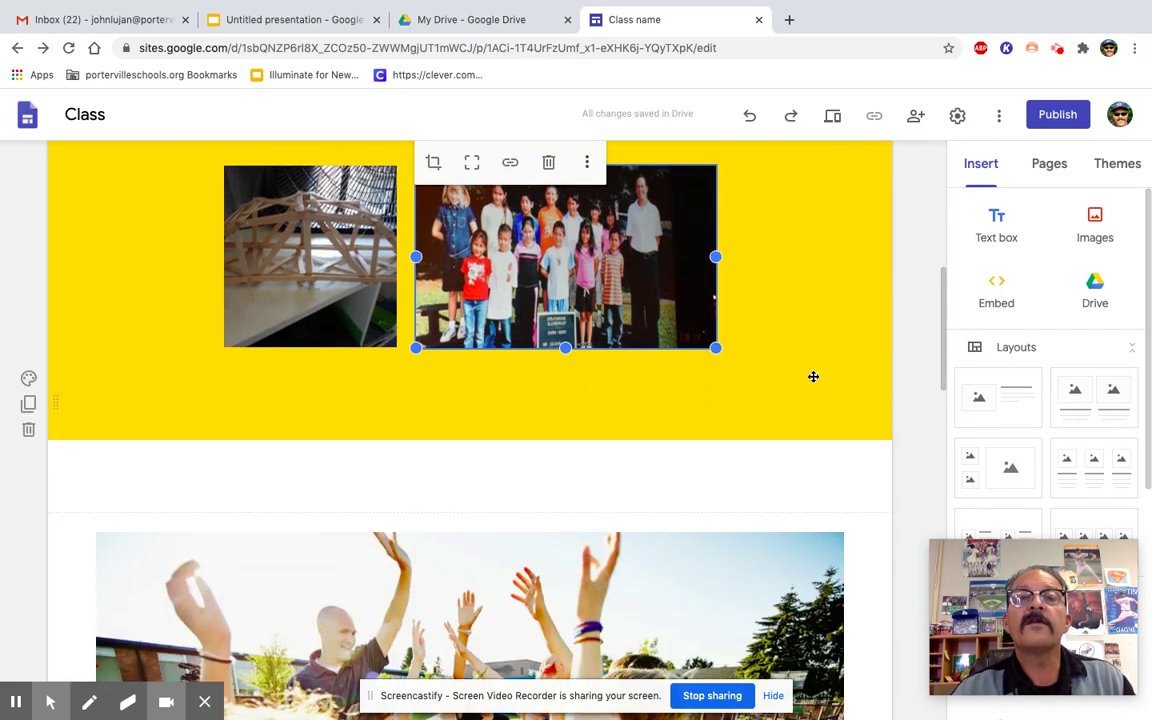
drag(597, 245, 506, 569)
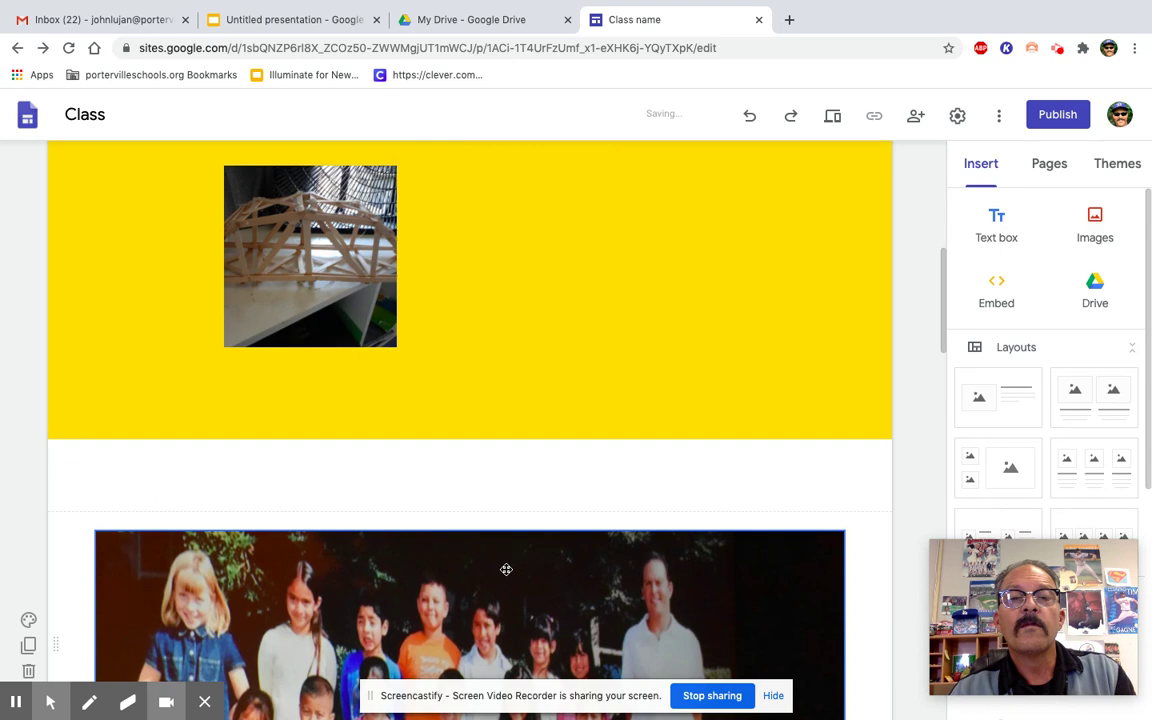
scroll(506, 569, down, 3)
scroll(506, 569, down, 10)
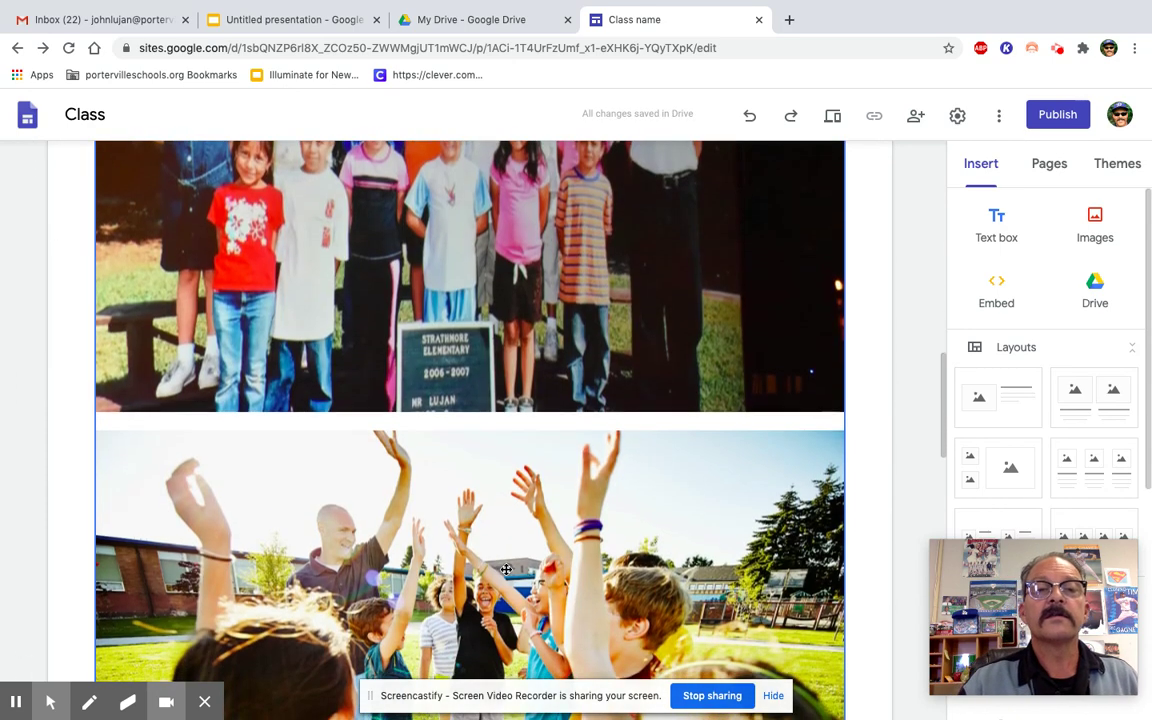
Step: Publish the site with a web address made of "2020-2021mr", the teacher's surname and "class", without spaces
scroll(506, 569, down, 5)
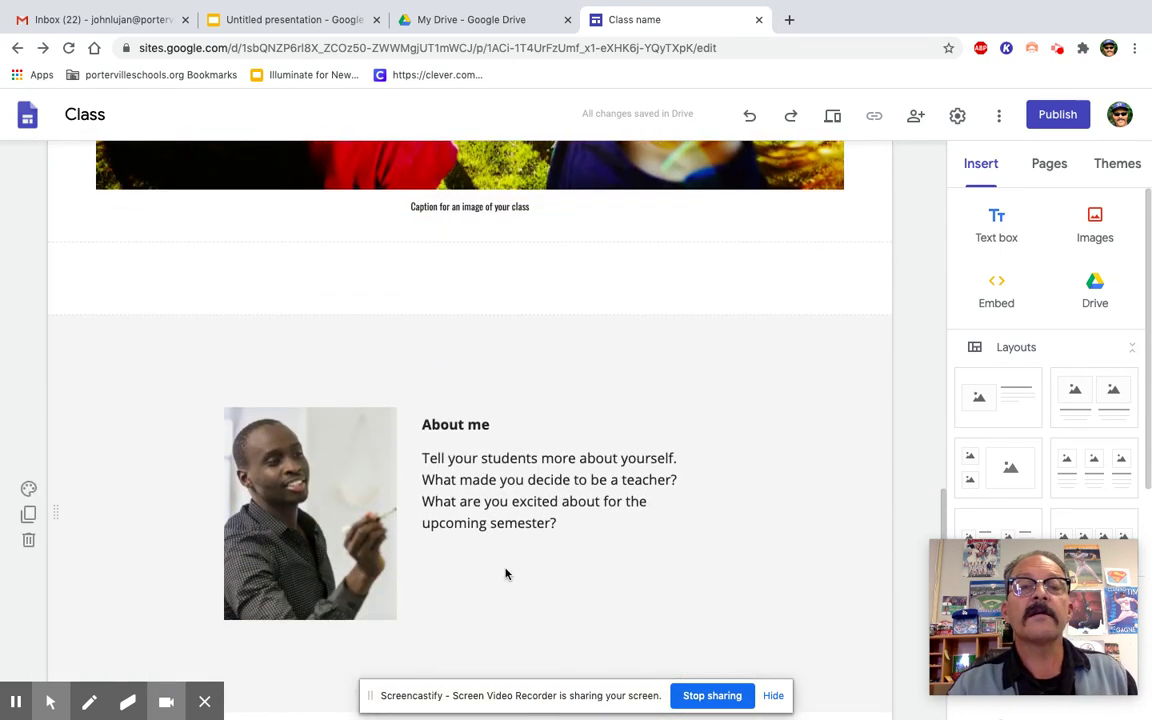
scroll(506, 569, up, 15)
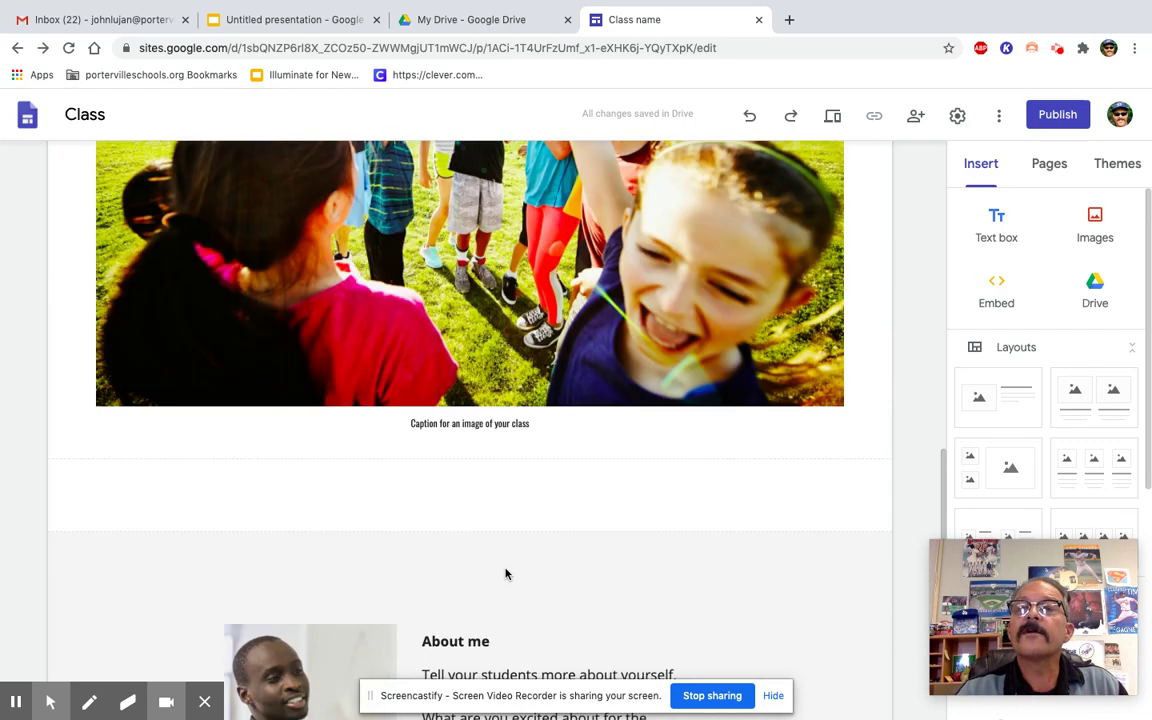
scroll(506, 569, up, 10)
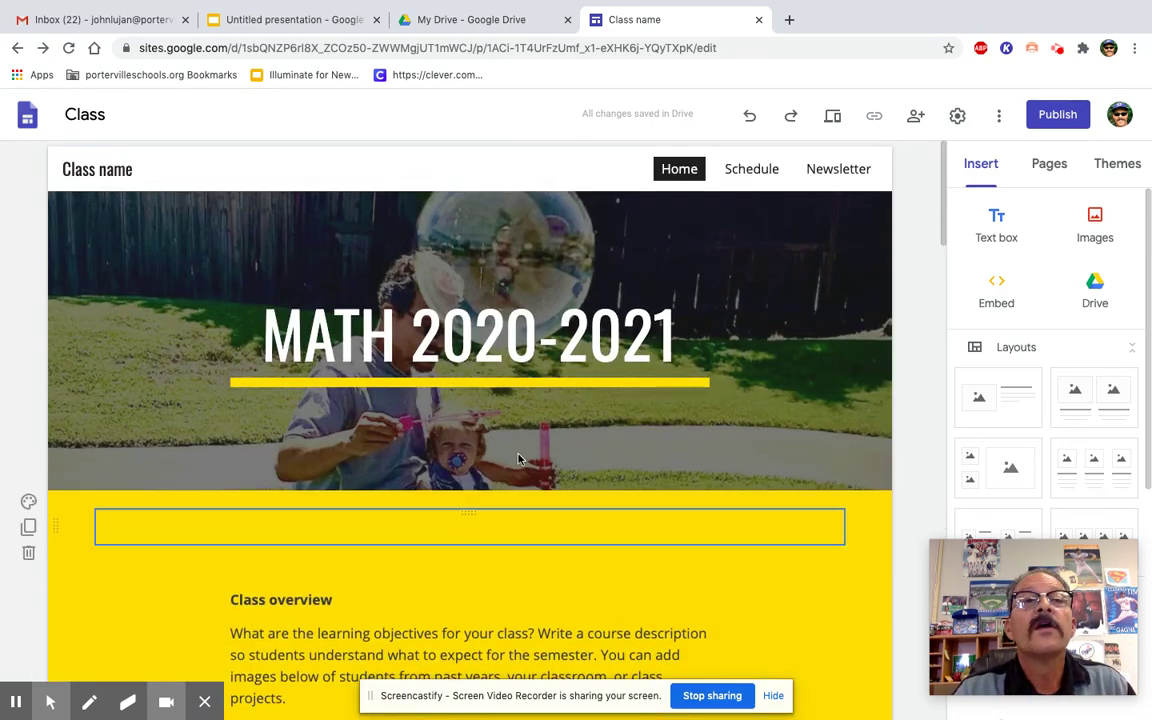
click(1055, 116)
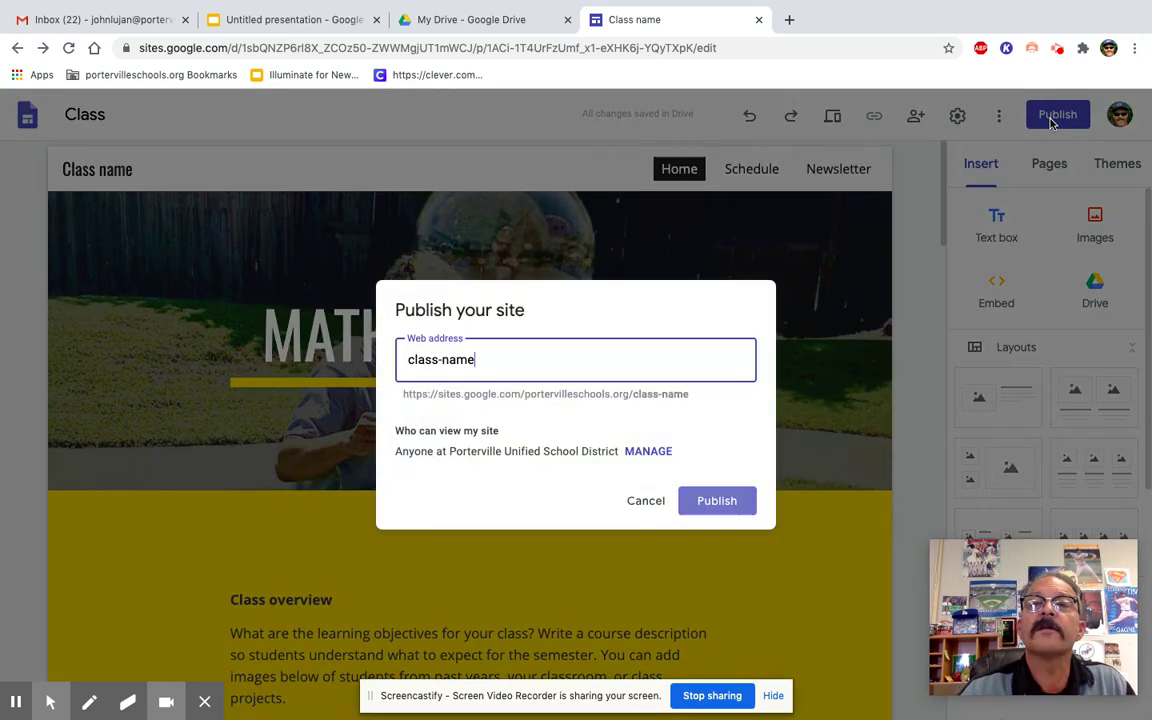
double_click(458, 360)
click(458, 360)
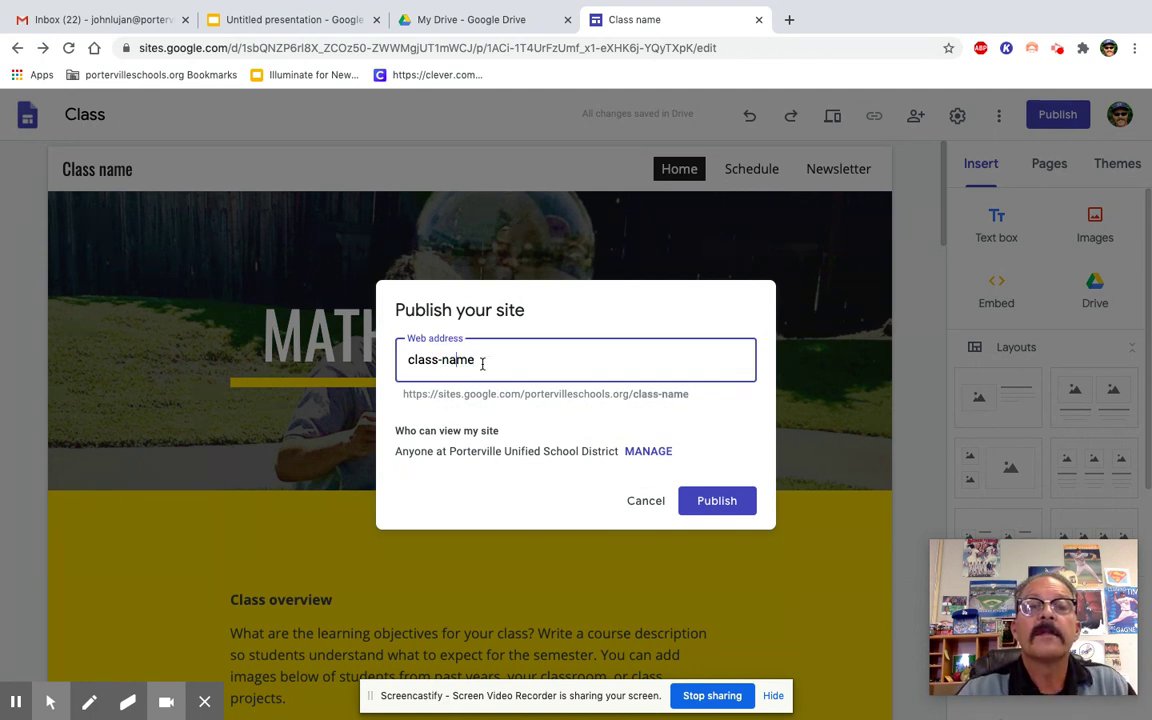
key(BackSpace)
key(BackSpace)
key(BackSpace)
key(BackSpace)
key(BackSpace)
key(BackSpace)
key(BackSpace)
key(BackSpace)
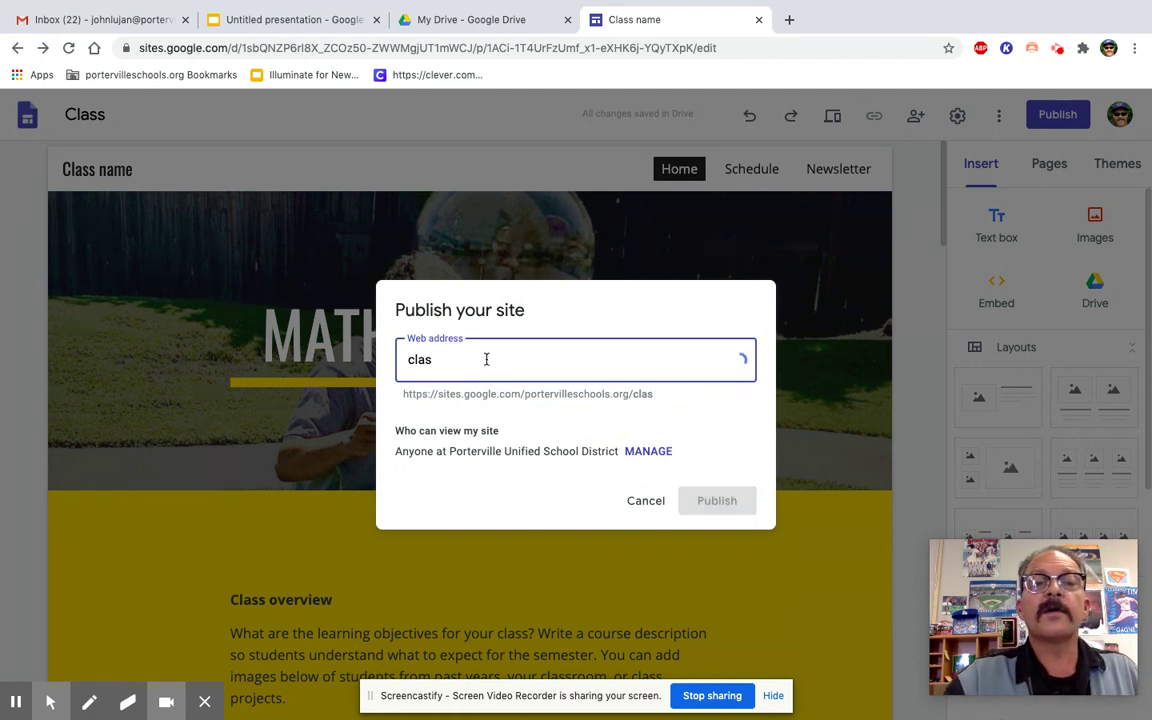
key(BackSpace)
text(2)
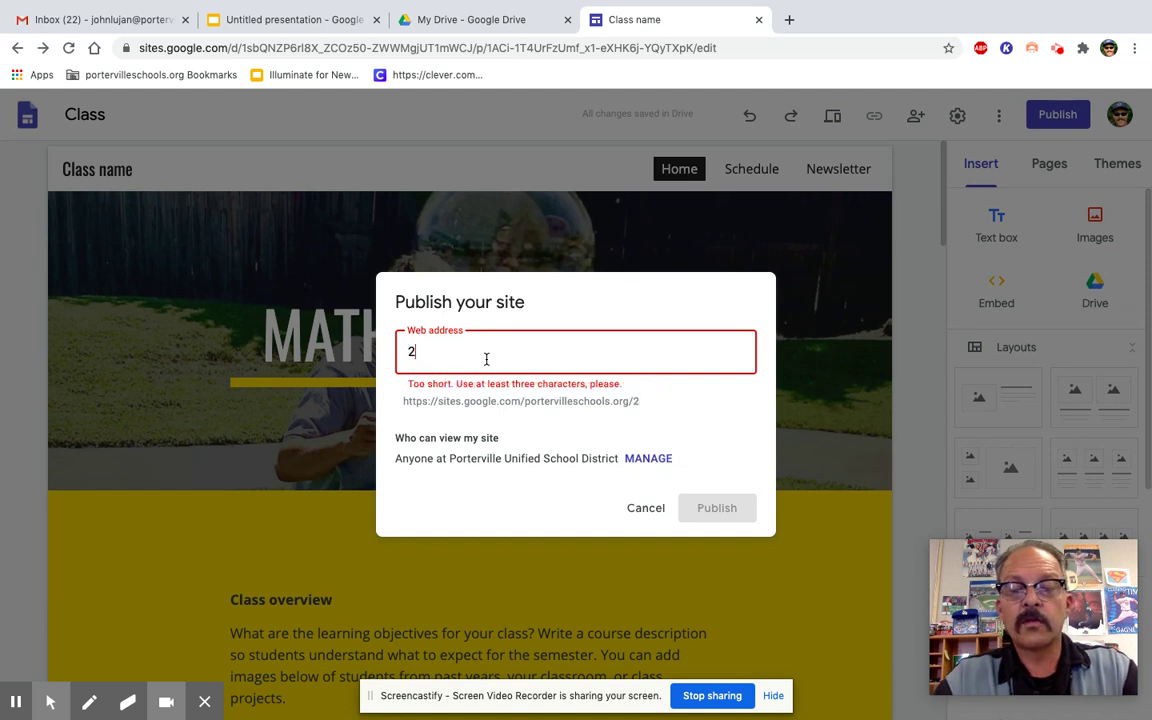
text(020)
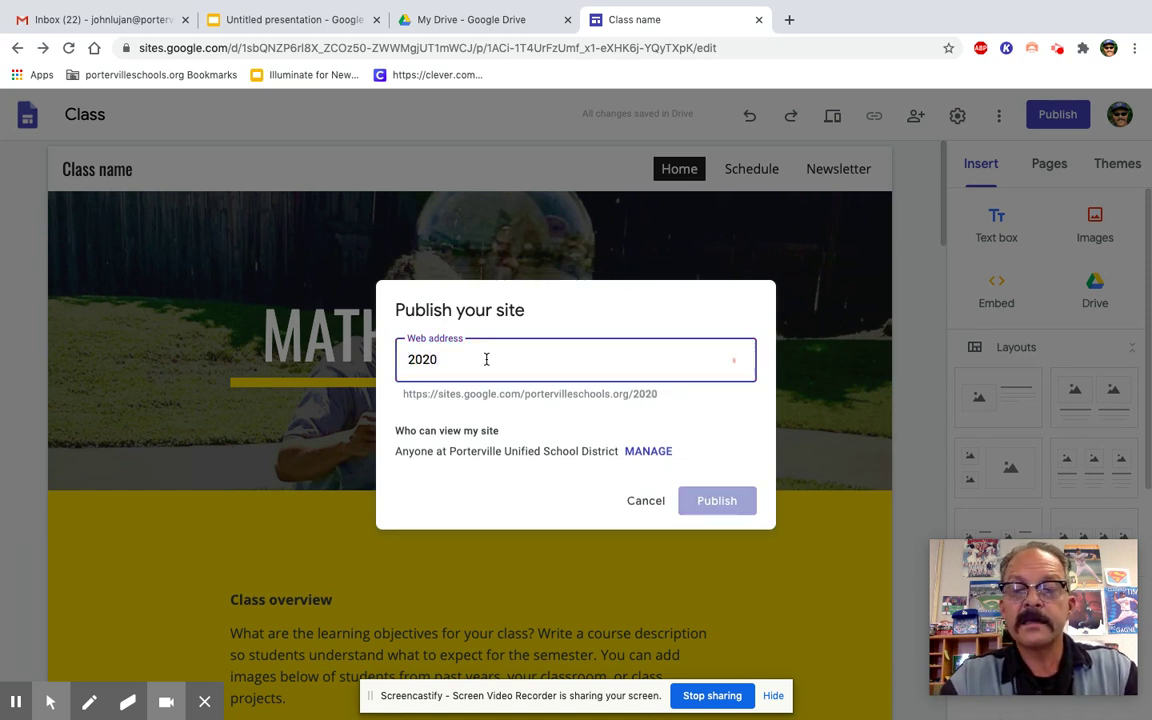
text(-202)
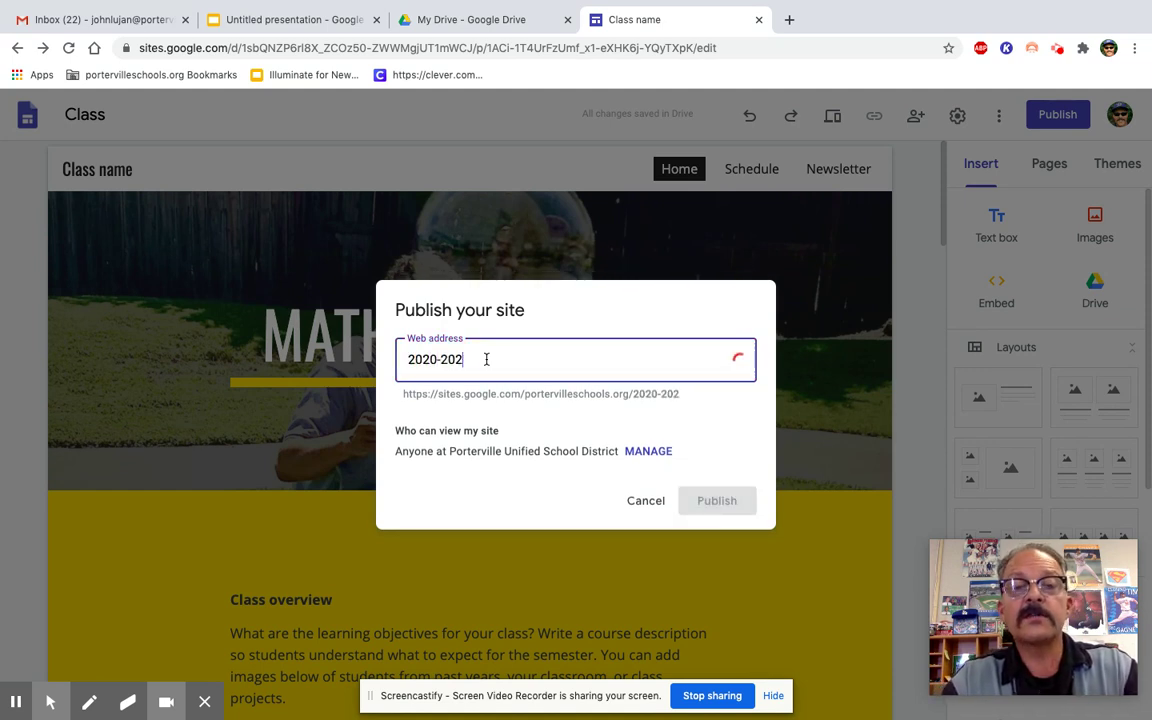
text(1mr)
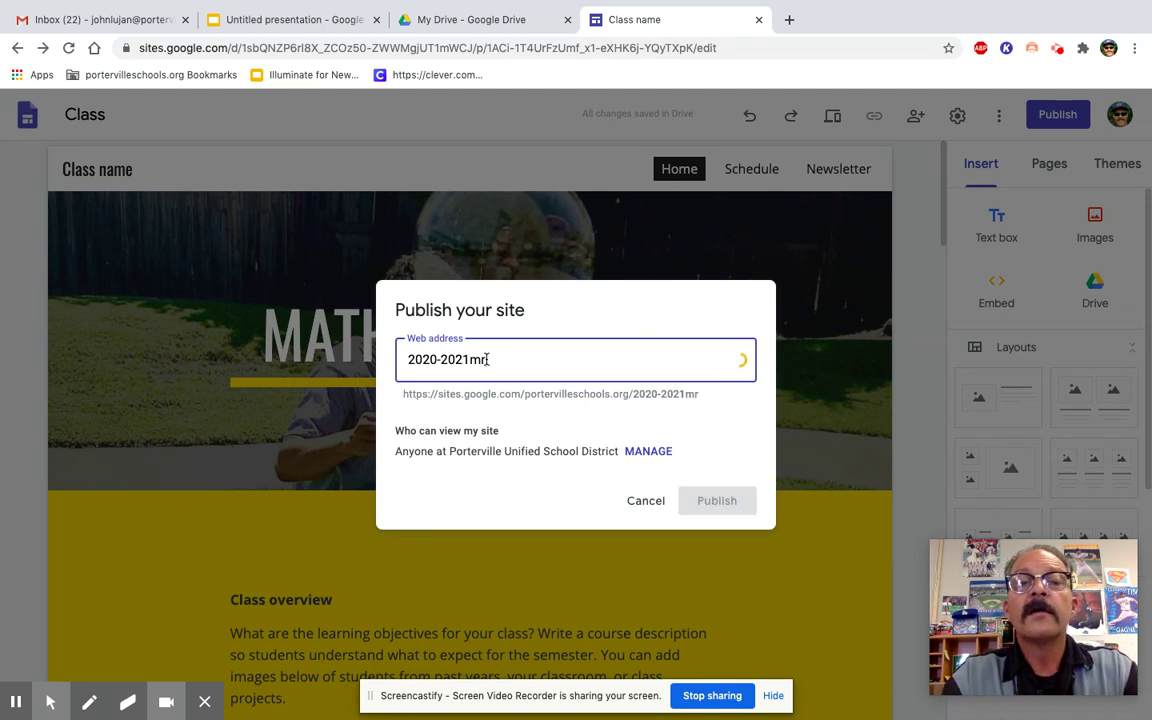
text(lujancl)
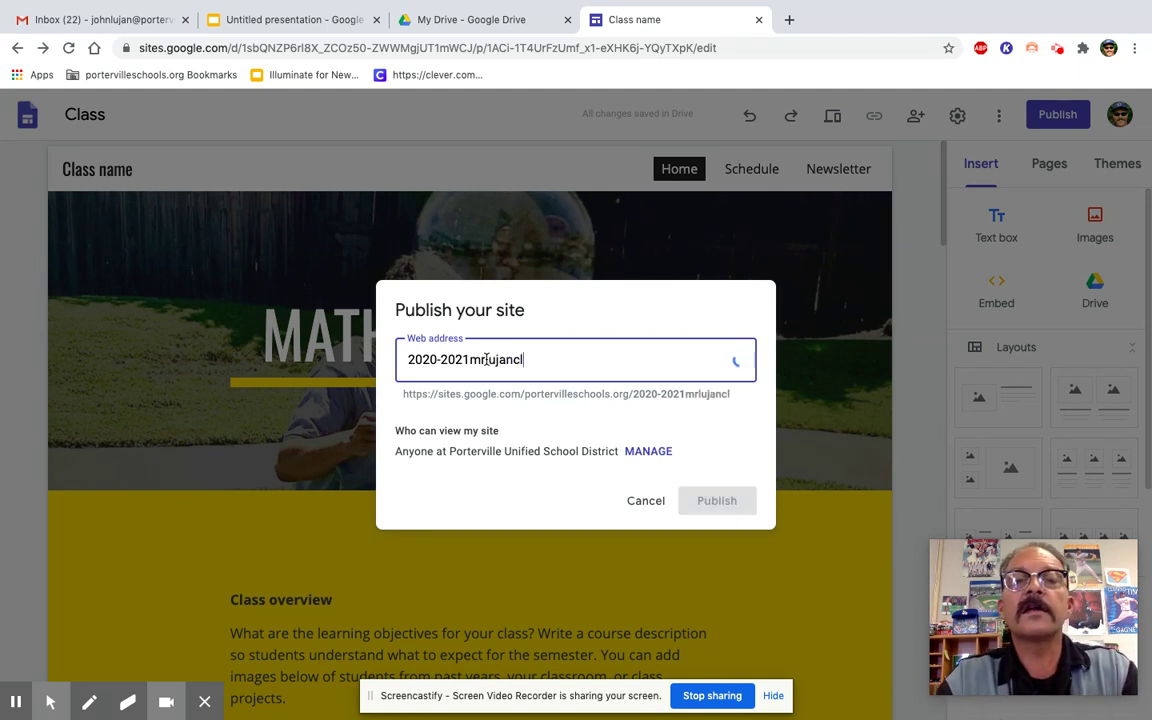
text(ass)
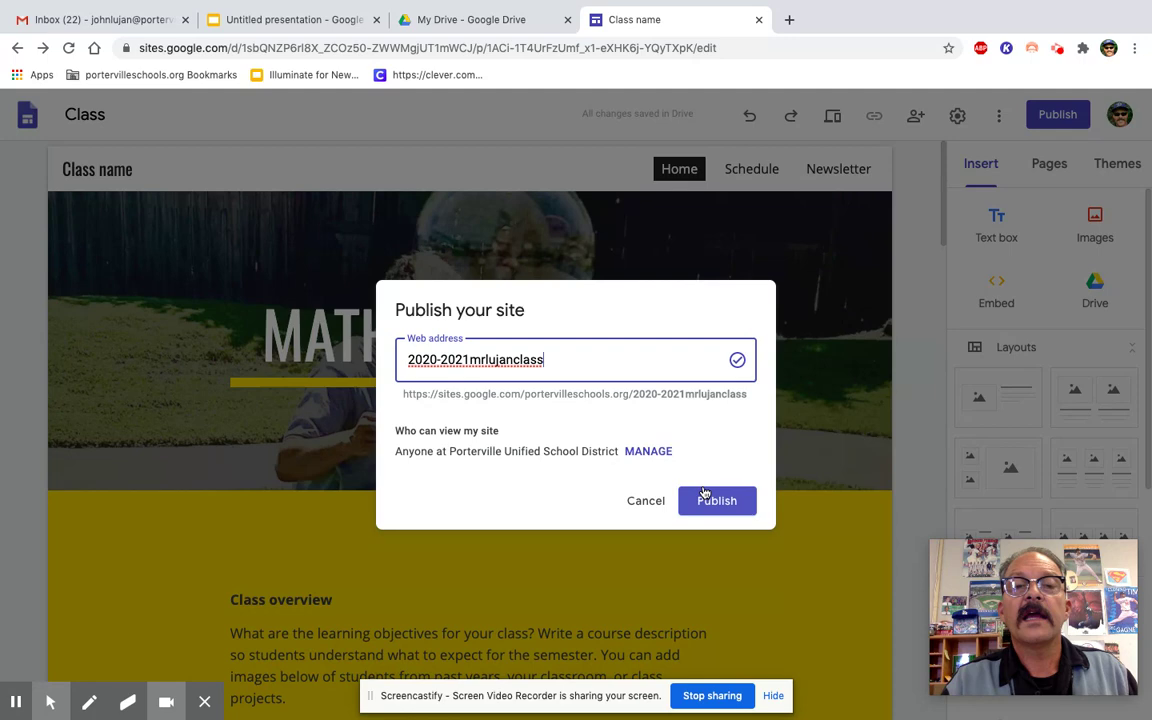
click(709, 514)
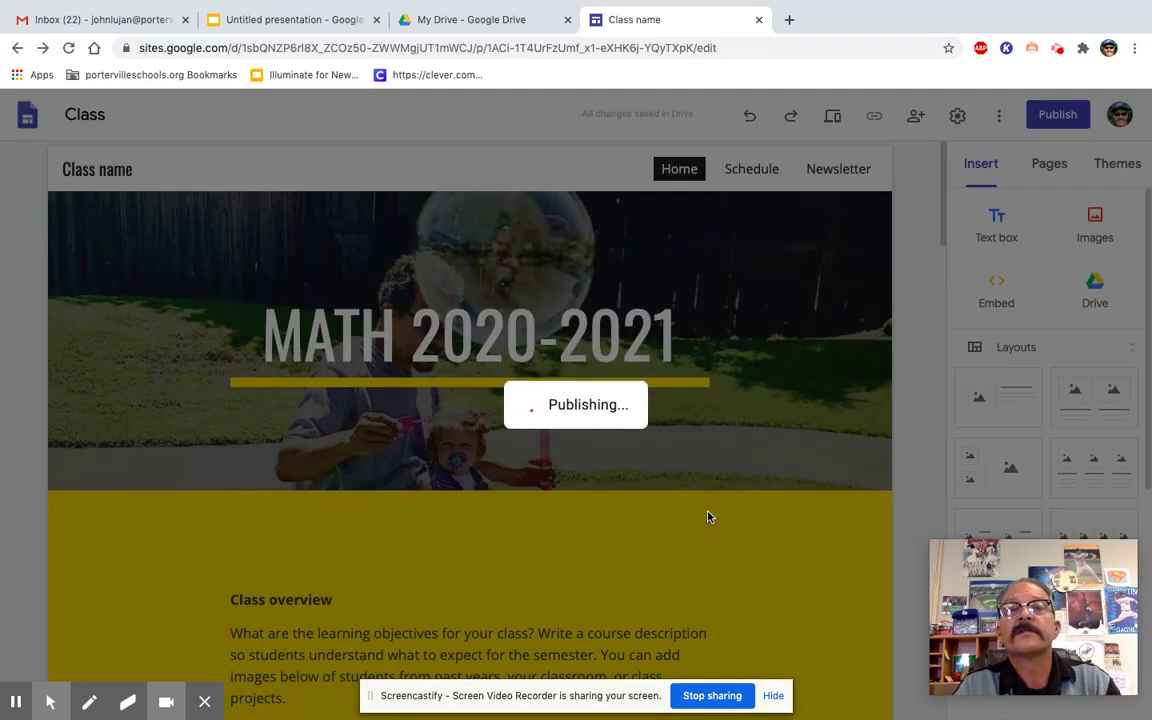